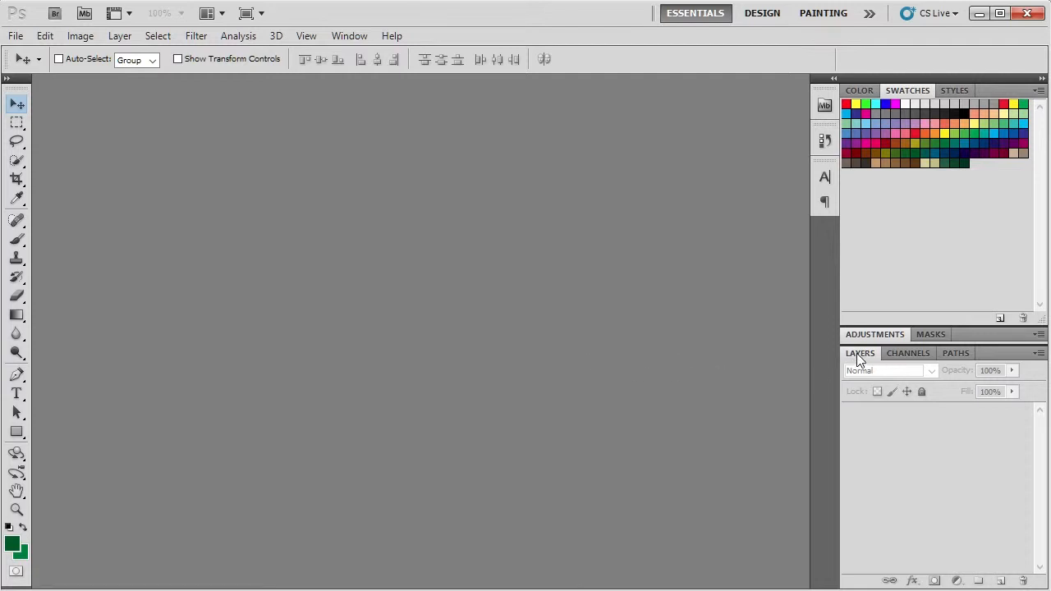
# - Hide the Layers panel and display it again
pyautogui.click(311, 36)
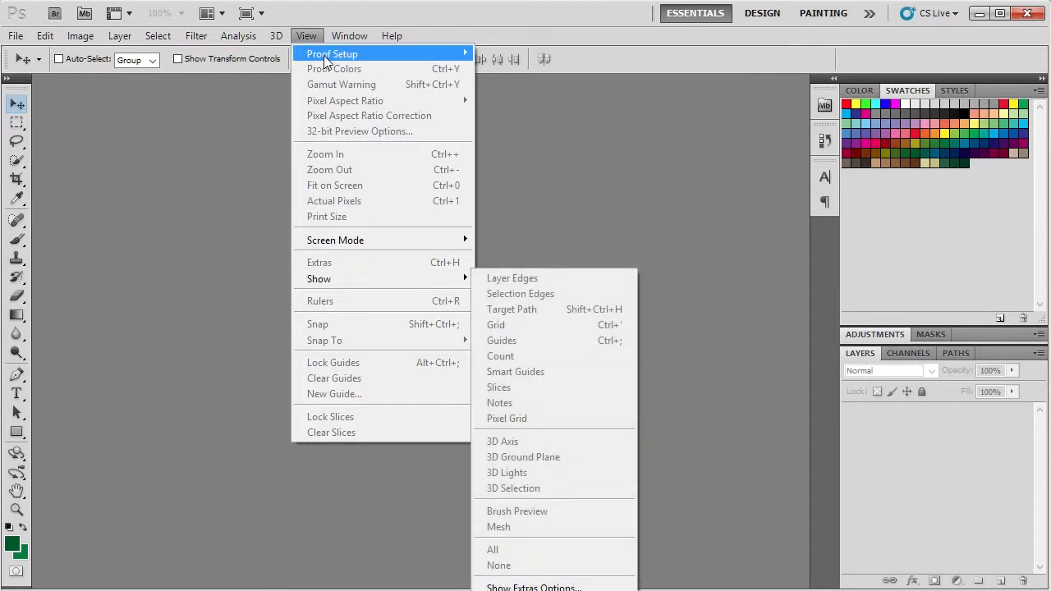
pyautogui.moveTo(342, 39)
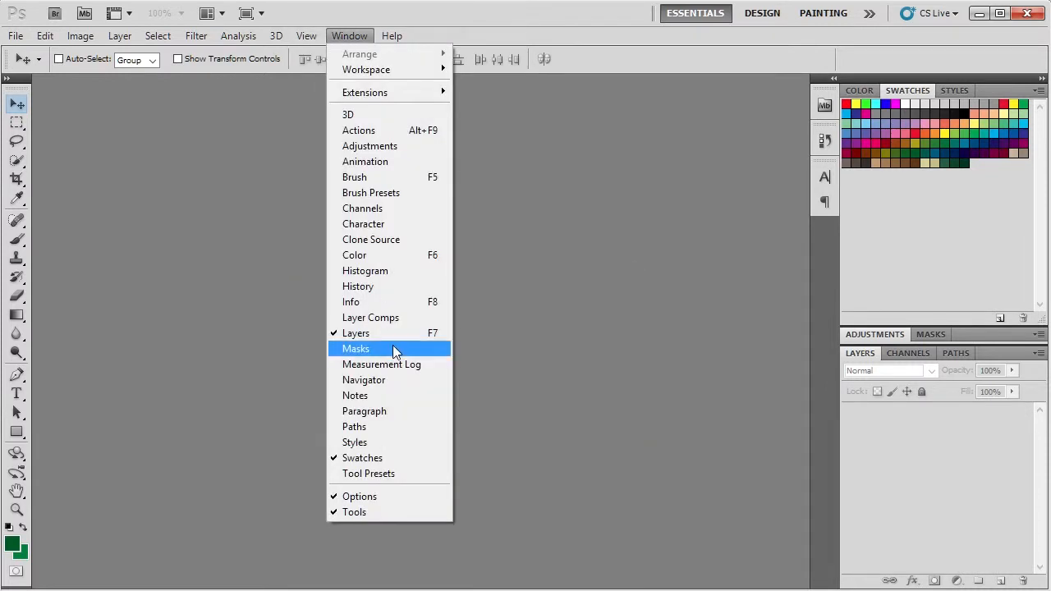
pyautogui.click(359, 334)
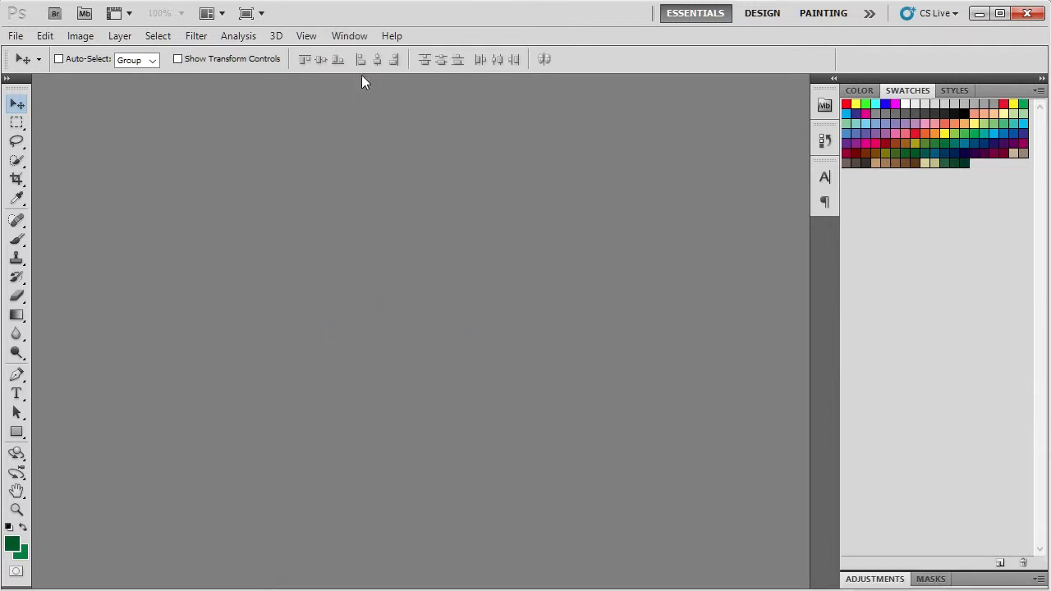
pyautogui.click(351, 37)
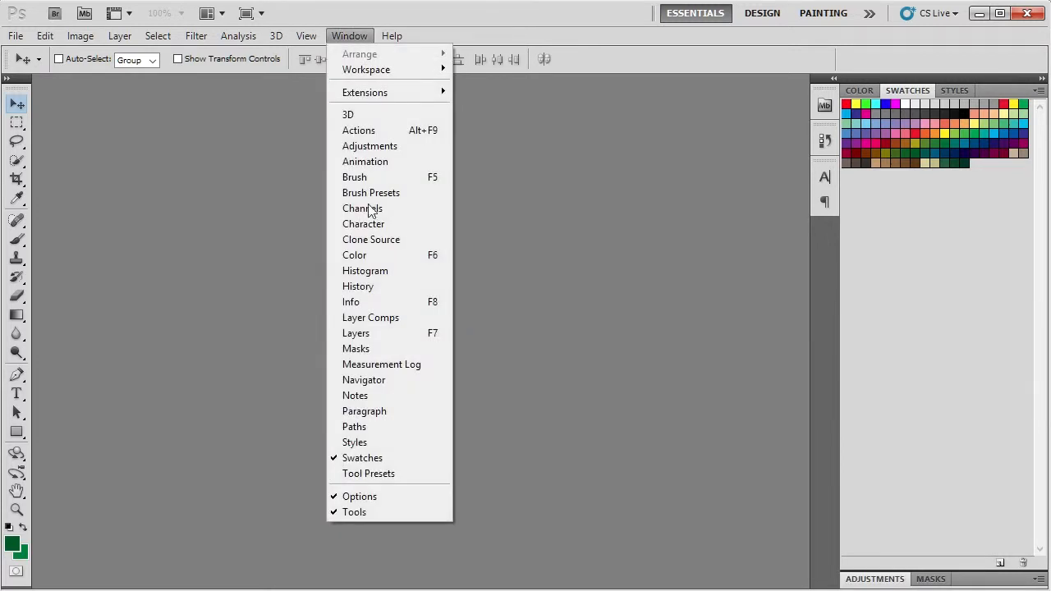
pyautogui.click(367, 335)
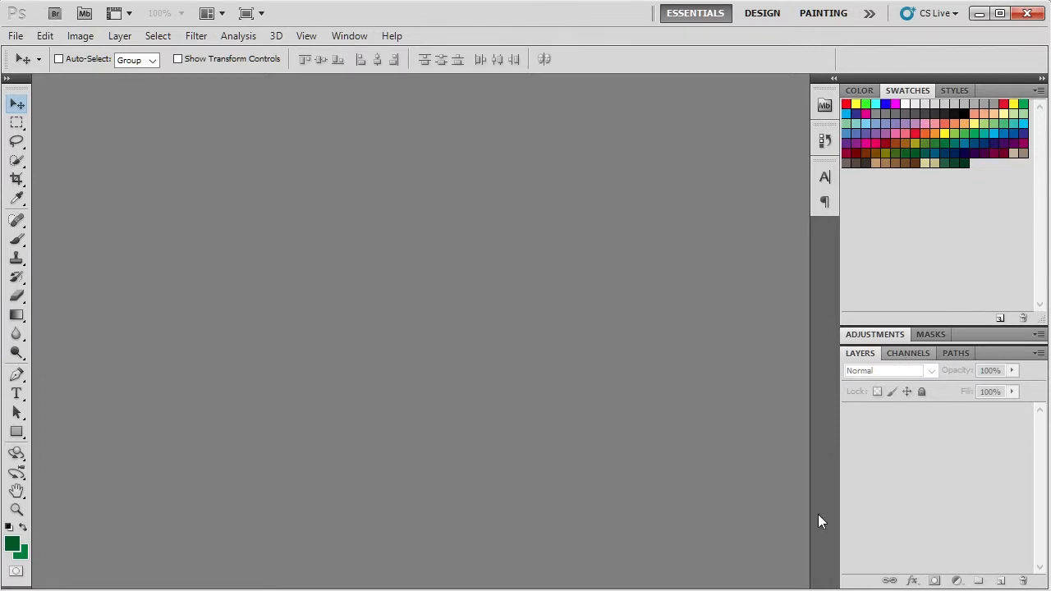
# - Open smart shop_mockup_000798_02.psd in Photoshop from the stock_000798_20022015_mockup folder in File Explorer
pyautogui.click(22, 40)
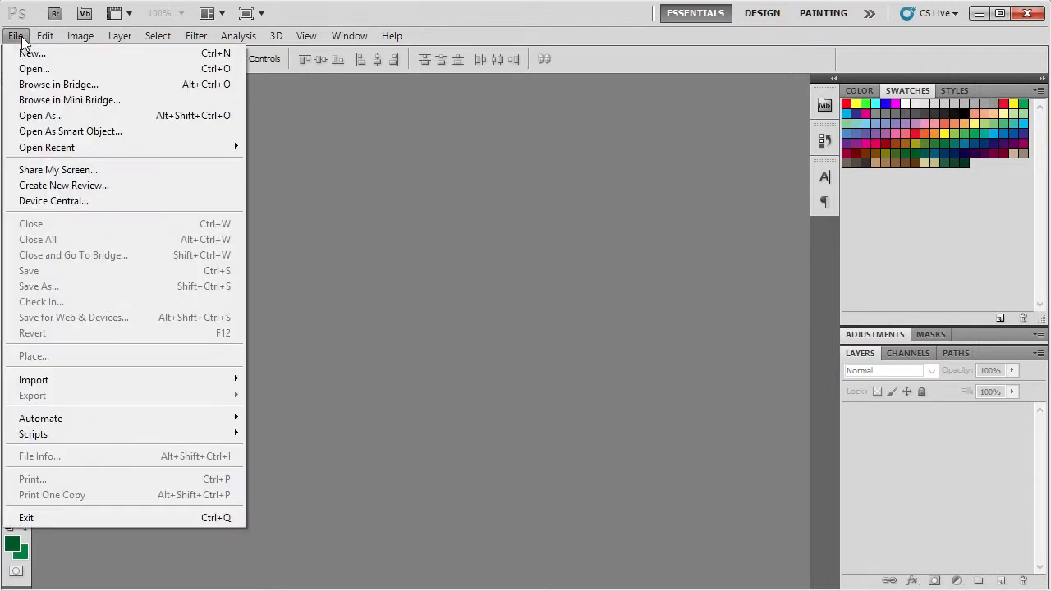
pyautogui.click(475, 168)
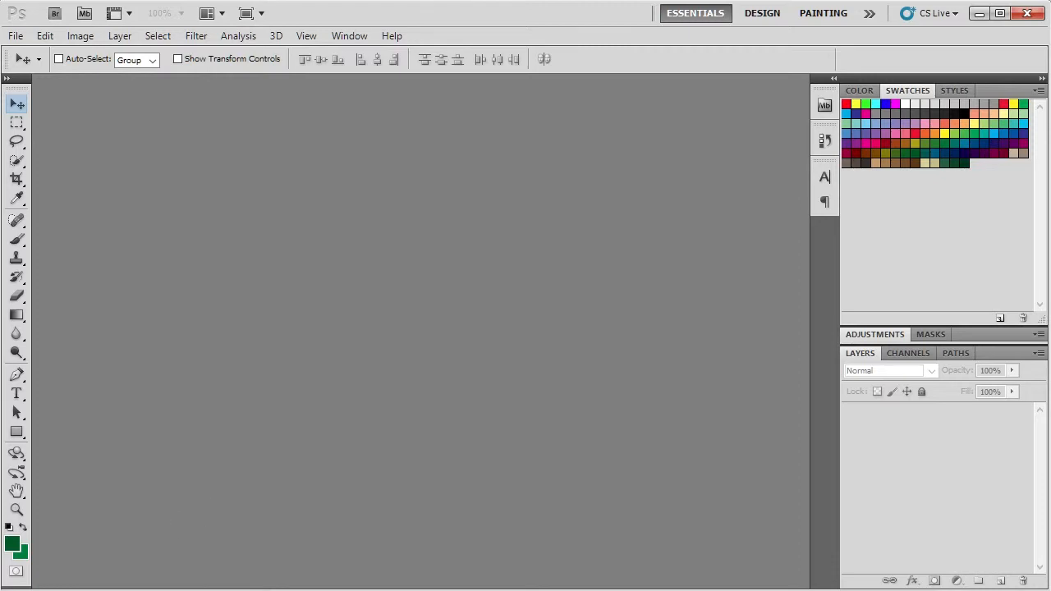
pyautogui.hotkey('alt', 'Tab')
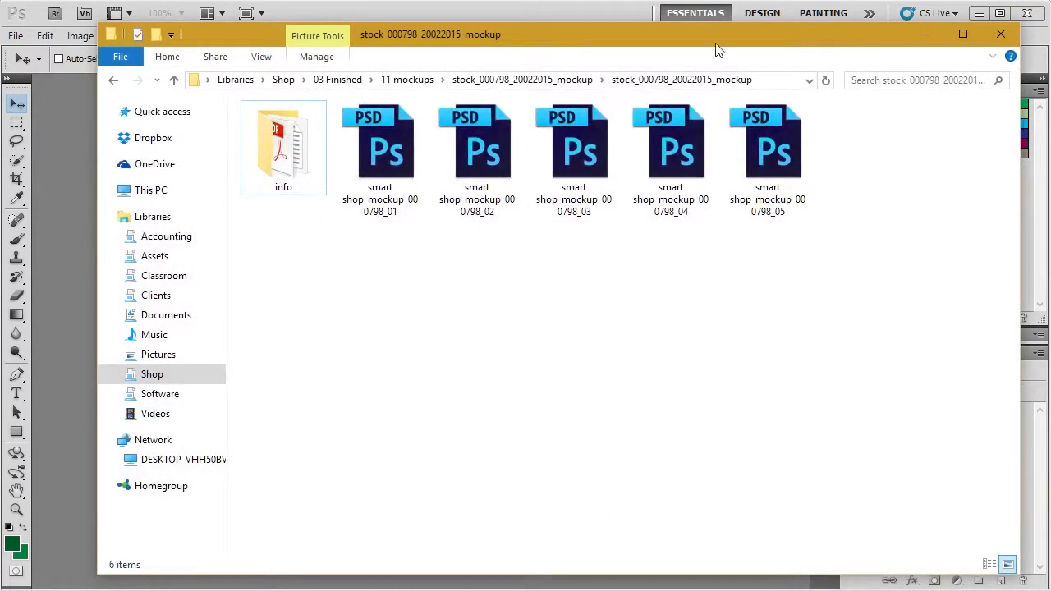
pyautogui.moveTo(713, 36); pyautogui.dragTo(934, 70)
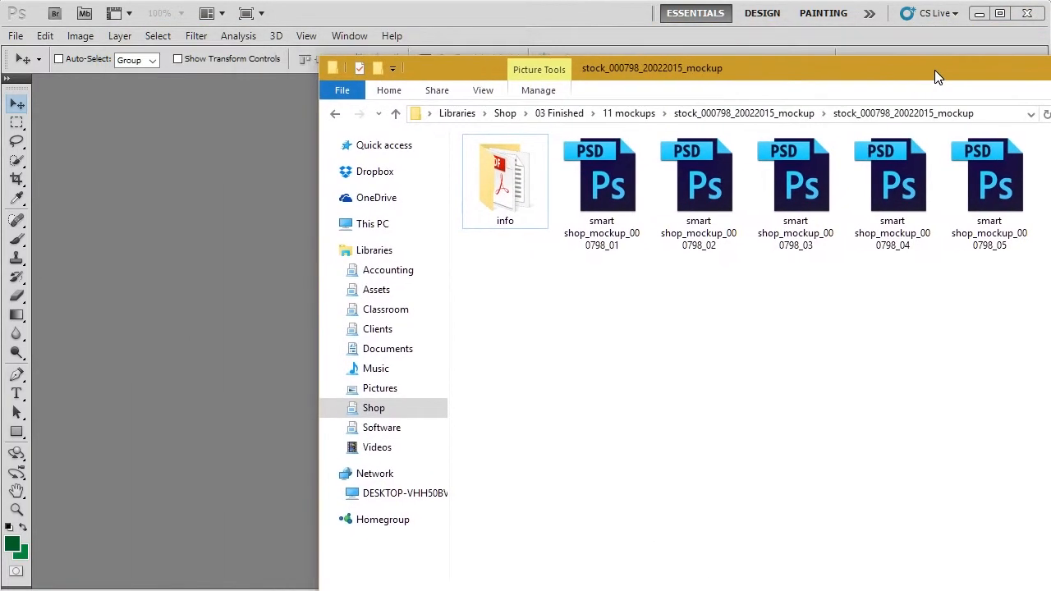
pyautogui.click(720, 190)
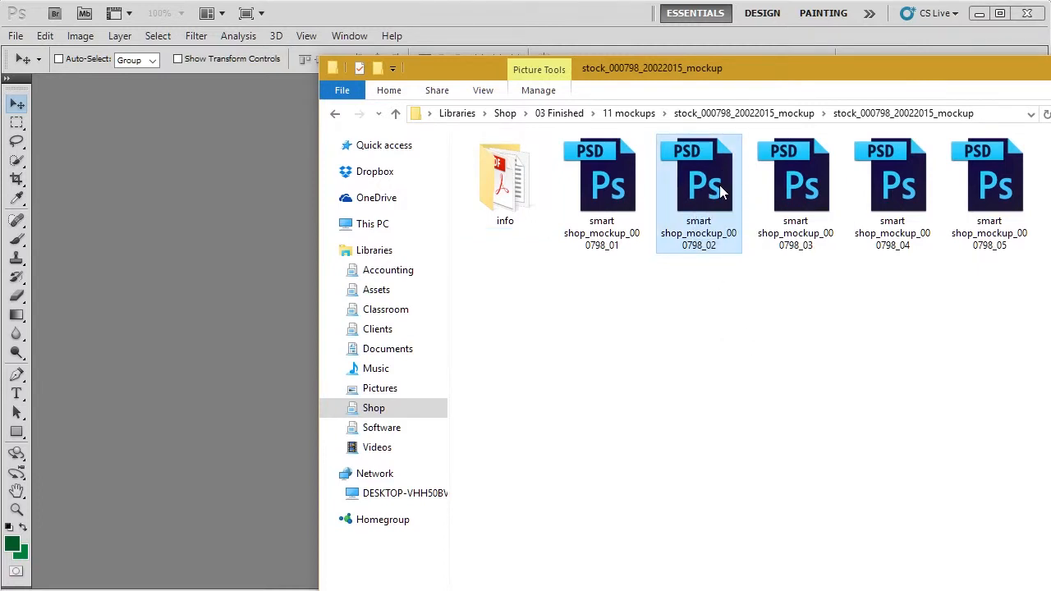
pyautogui.moveTo(710, 192); pyautogui.dragTo(183, 260)
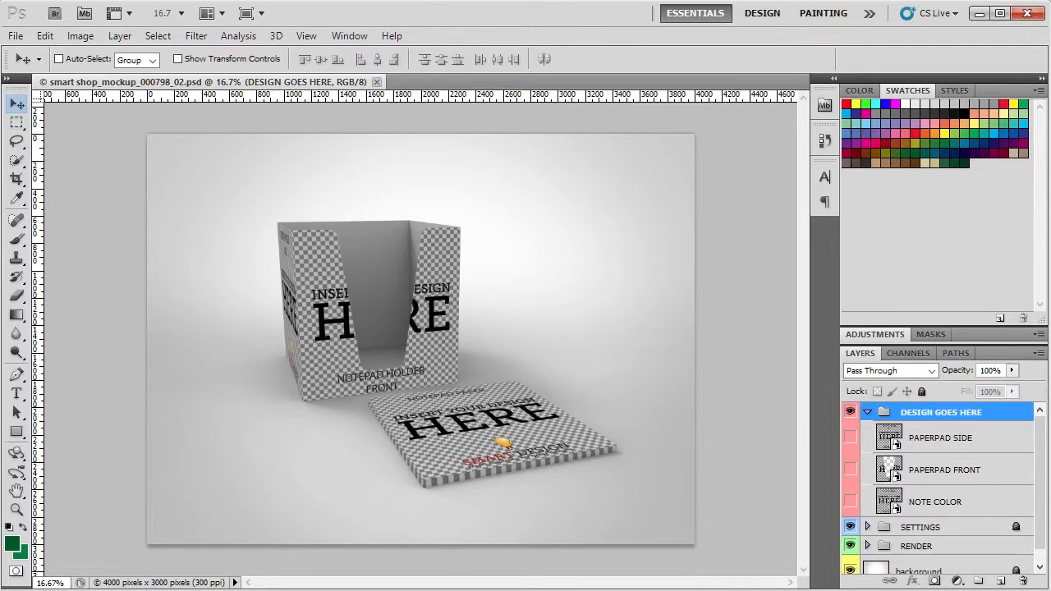
pyautogui.hotkey('alt', 'Tab')
pyautogui.hotkey('alt', 'Tab')
# - Examine the mockup's layer structure, including the smart objects in the DESIGN GOES HERE group and the SETTINGS group
pyautogui.scroll(-1, 933, 524)
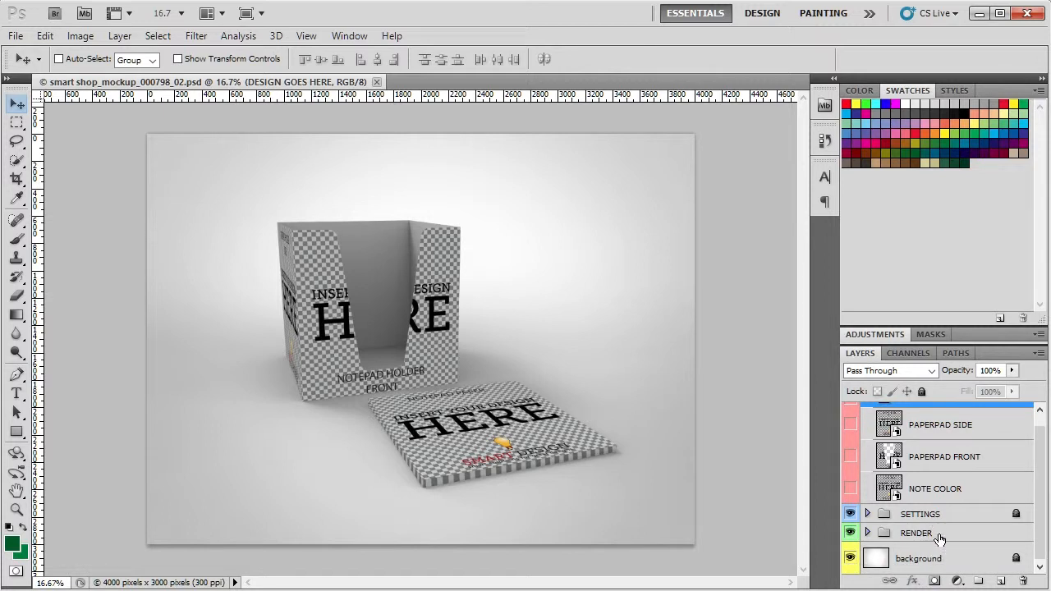
pyautogui.scroll(1, 944, 558)
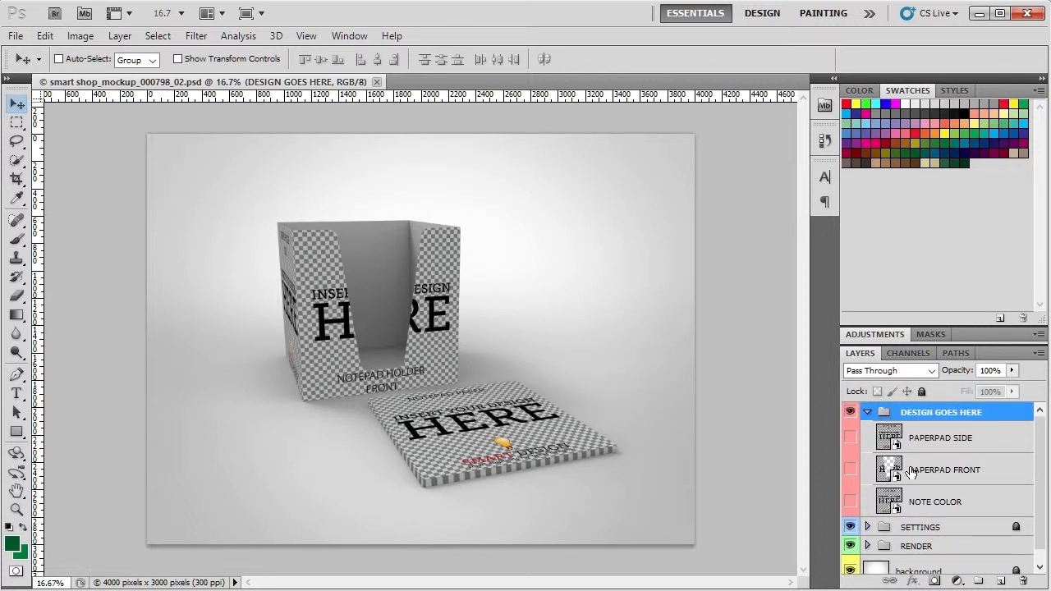
pyautogui.click(891, 432)
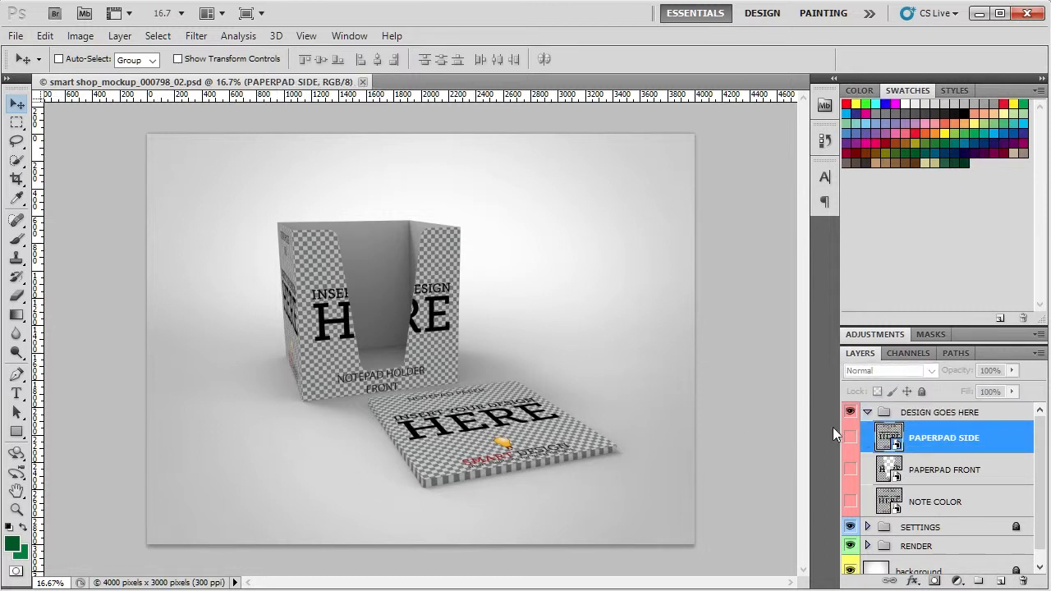
pyautogui.click(952, 483)
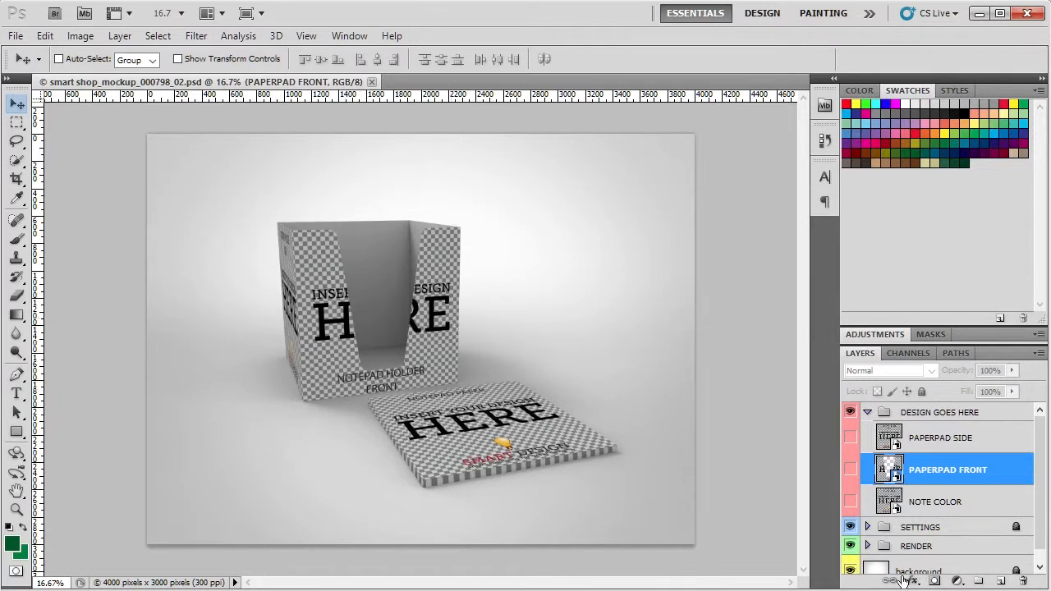
pyautogui.click(953, 503)
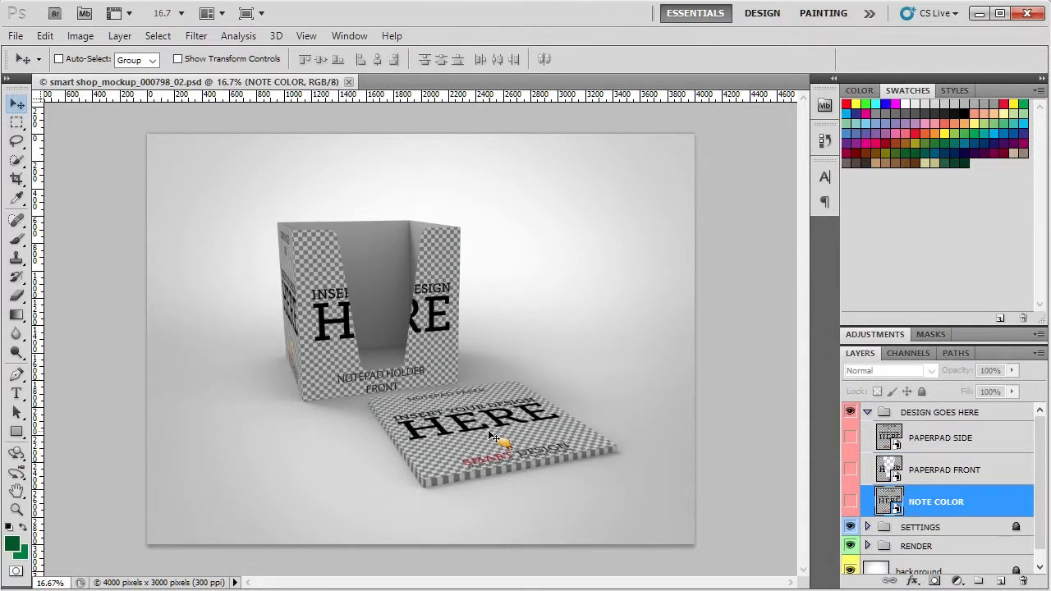
pyautogui.scroll(-1, 944, 509)
pyautogui.click(951, 515)
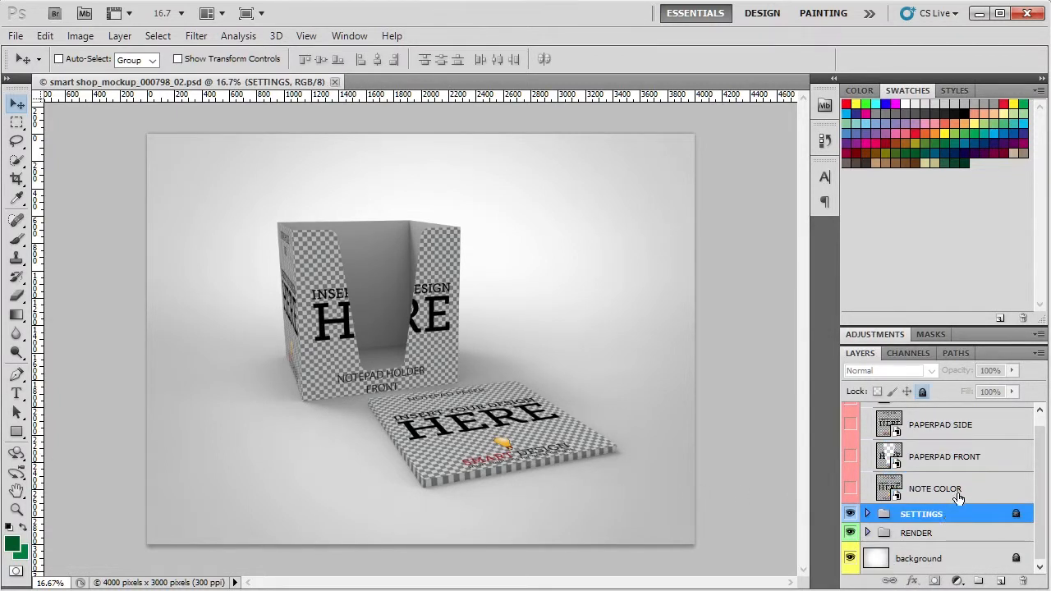
pyautogui.scroll(1, 958, 497)
pyautogui.scroll(-1, 958, 503)
pyautogui.scroll(1, 958, 510)
pyautogui.click(944, 415)
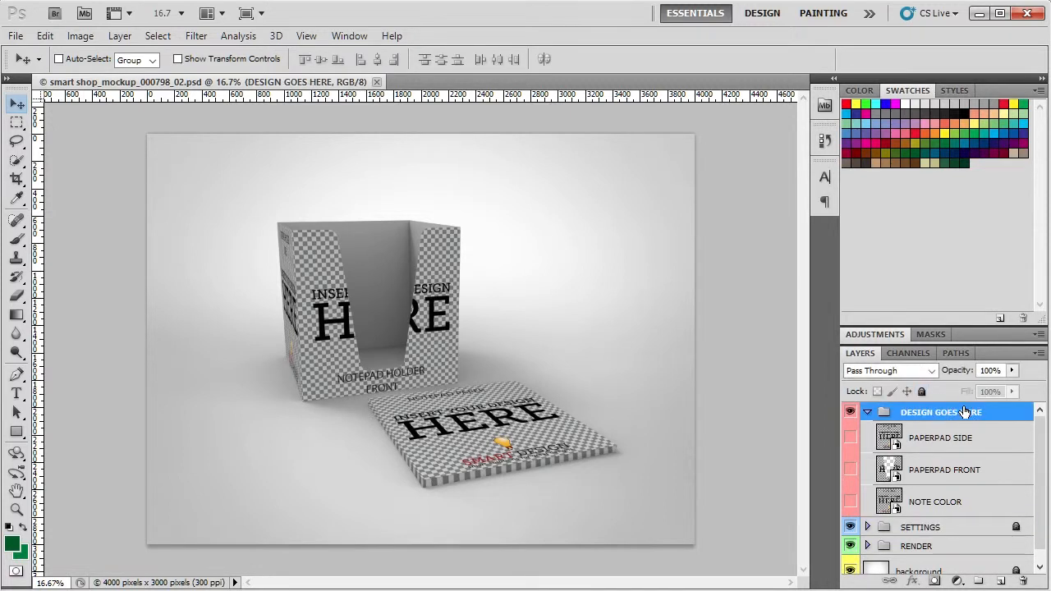
# - Unlock the SETTINGS group to inspect its layers, then collapse and lock it again
pyautogui.scroll(-1, 920, 475)
pyautogui.click(934, 514)
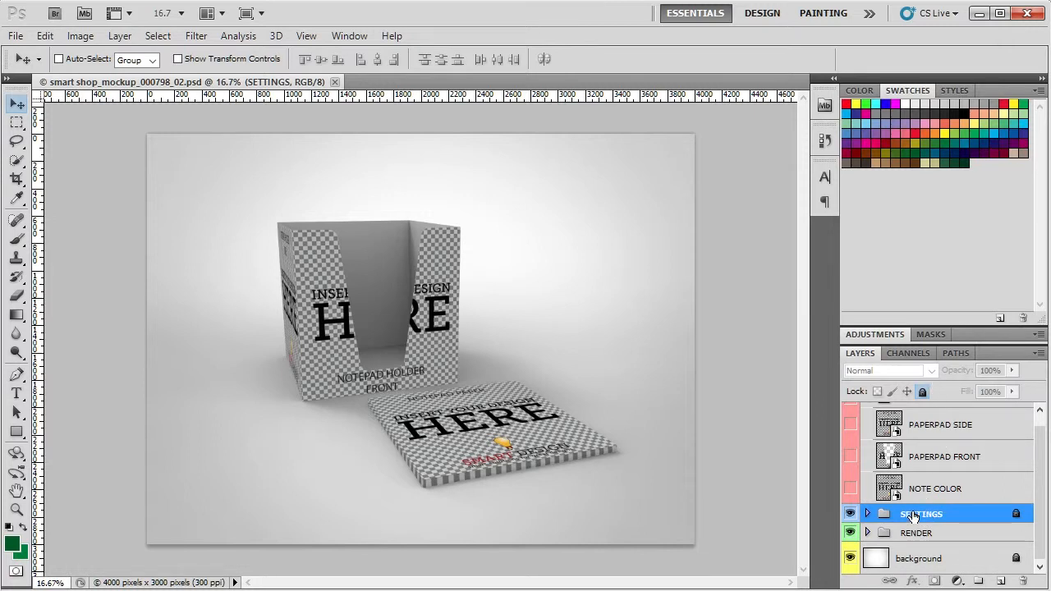
pyautogui.click(922, 393)
pyautogui.click(867, 514)
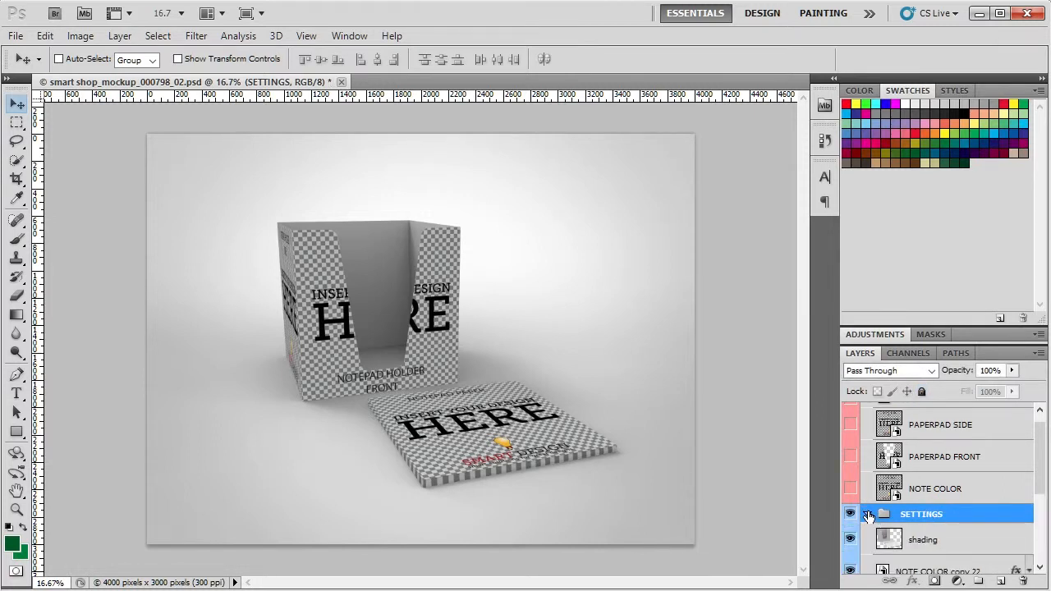
pyautogui.scroll(-1, 918, 525)
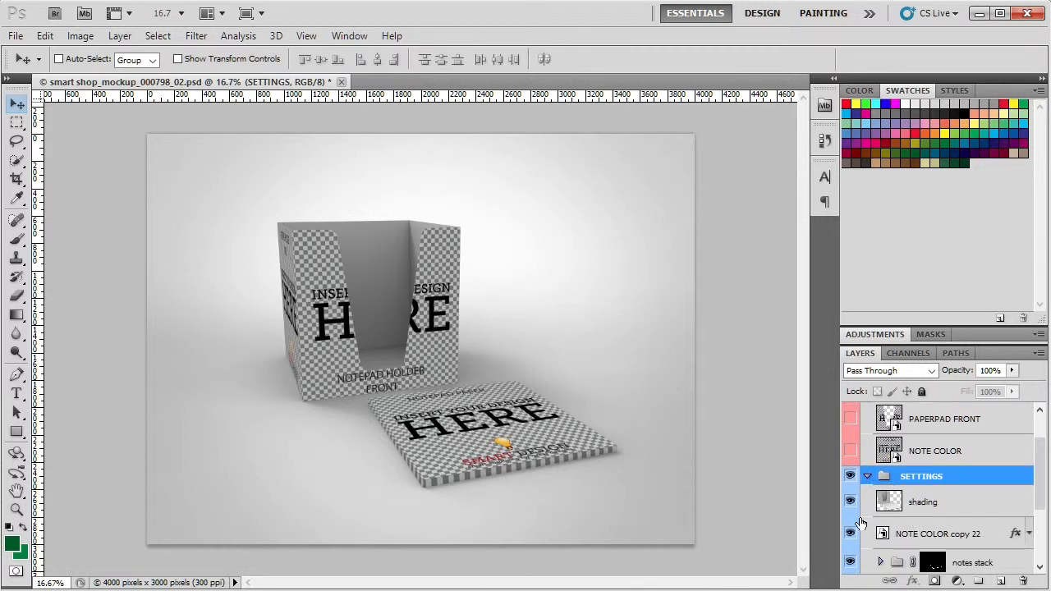
pyautogui.click(865, 478)
pyautogui.click(922, 392)
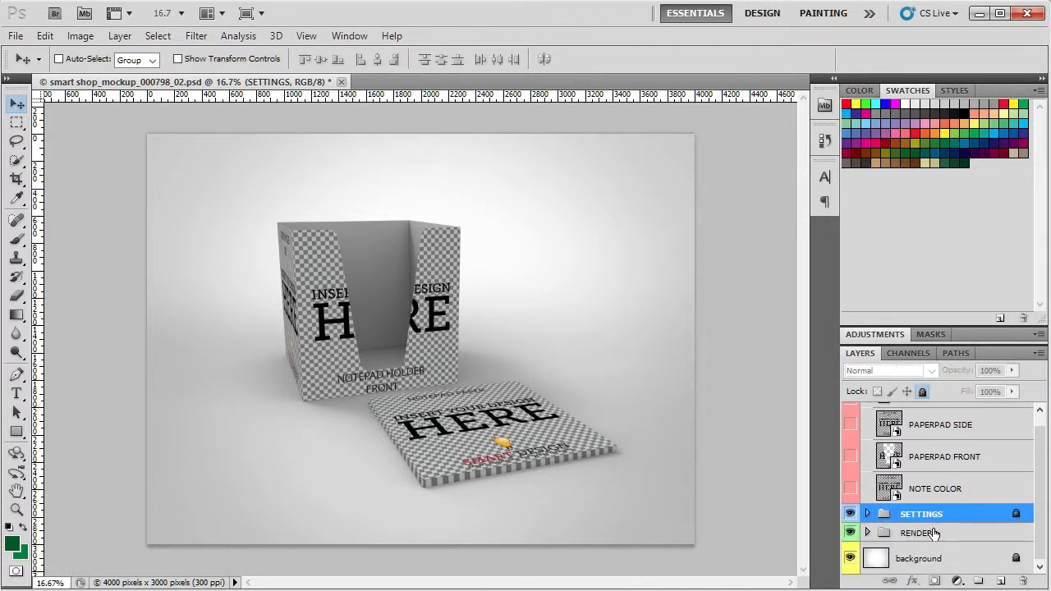
# - Set the opacity of the shadow layer in the RENDER group to 100% and collapse the group
pyautogui.click(933, 534)
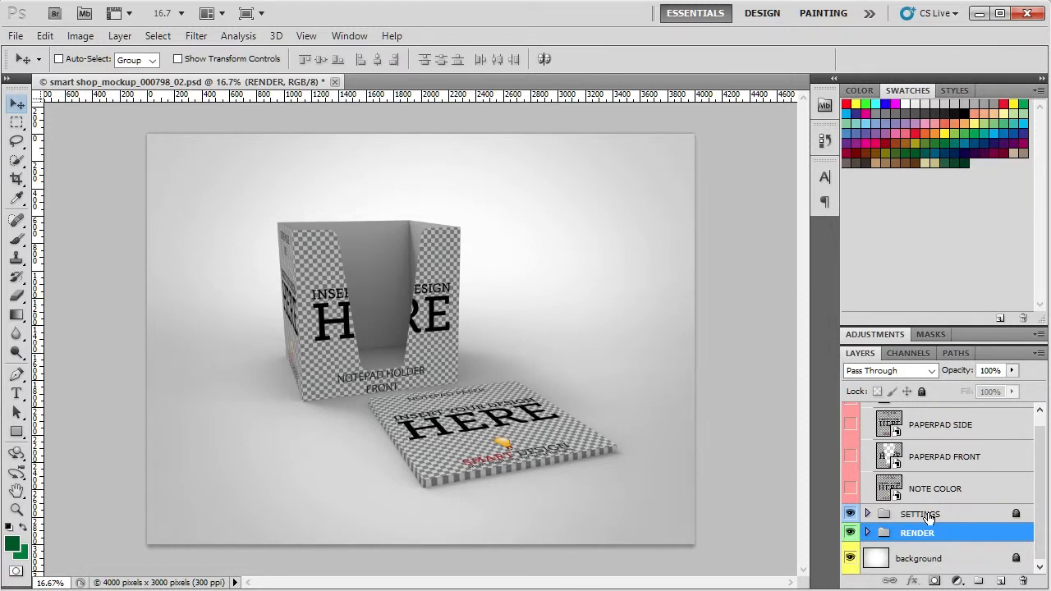
pyautogui.click(867, 533)
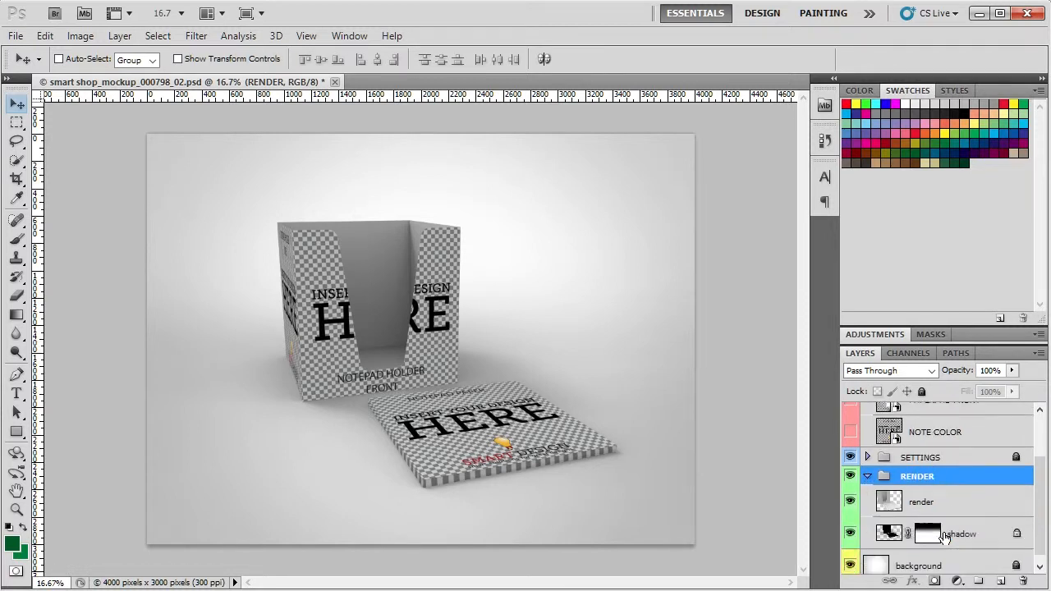
pyautogui.click(949, 503)
pyautogui.click(888, 528)
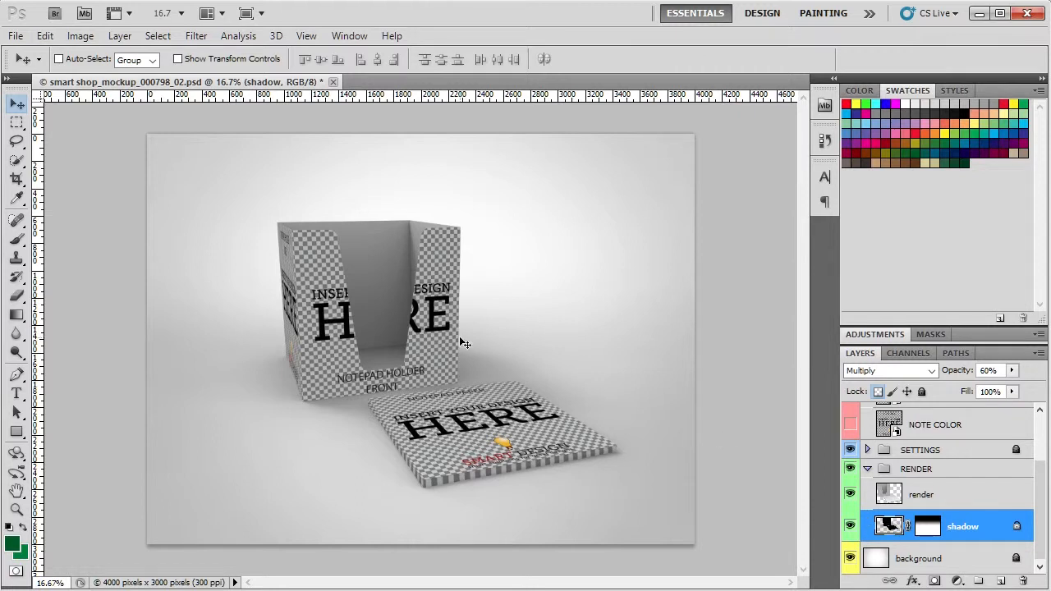
pyautogui.click(1012, 370)
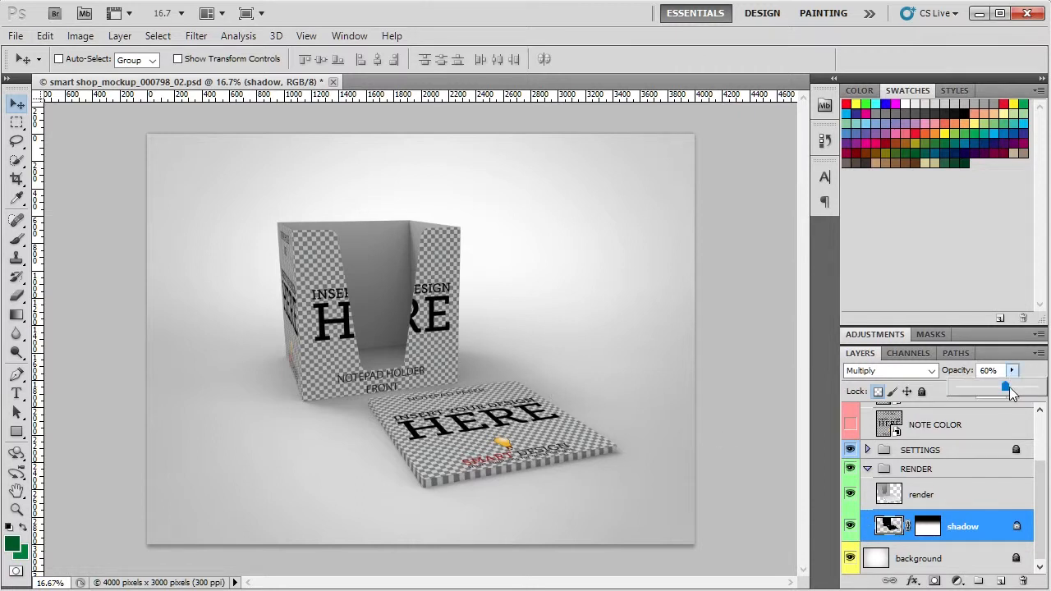
pyautogui.moveTo(1009, 390); pyautogui.dragTo(1039, 391)
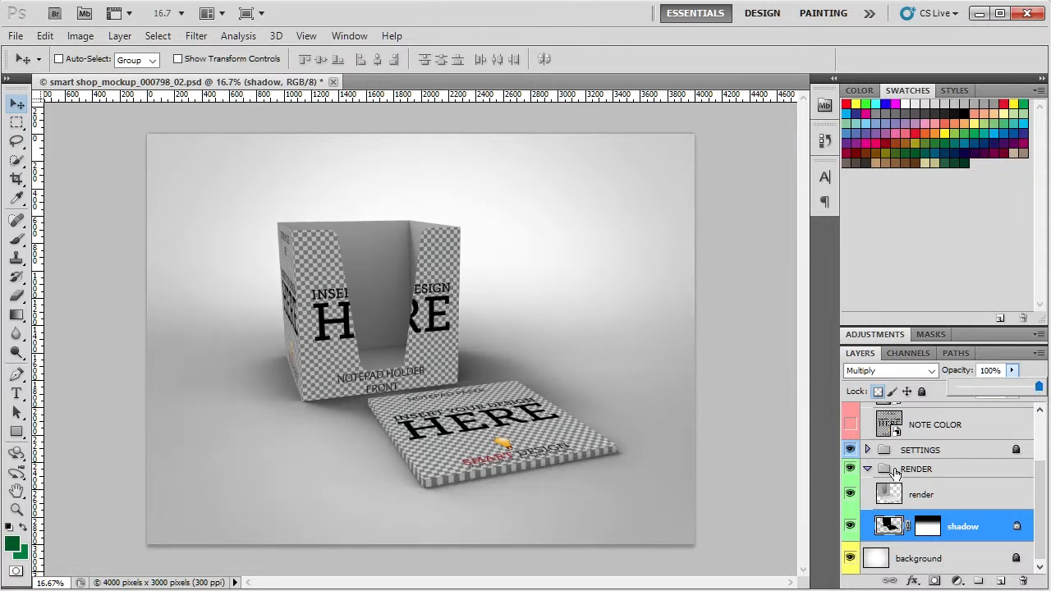
pyautogui.click(869, 469)
pyautogui.click(868, 468)
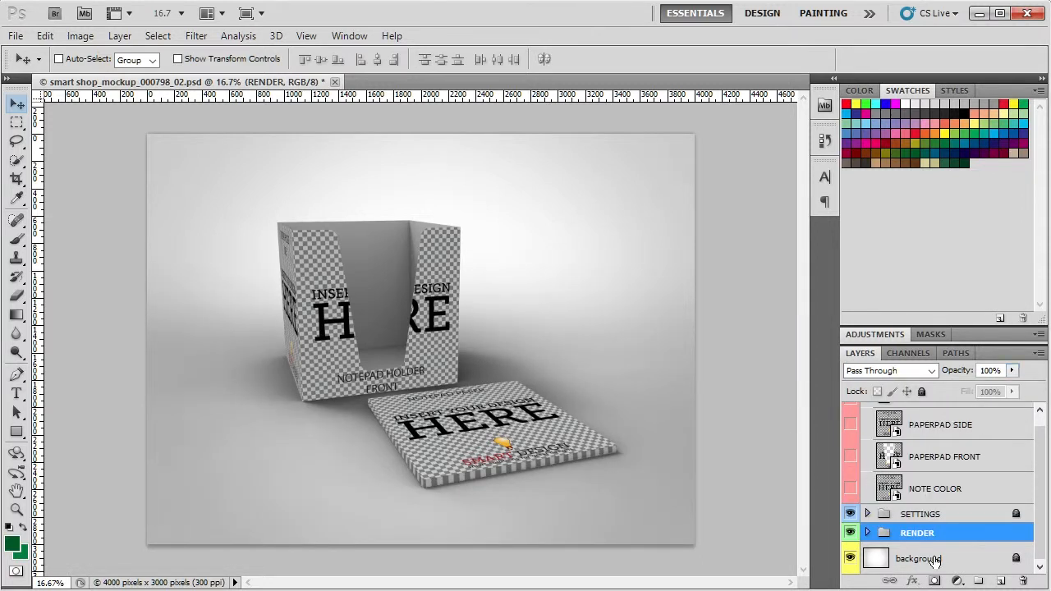
# - Hide the background layer to preview the mockup on transparency, and show it again
pyautogui.click(944, 558)
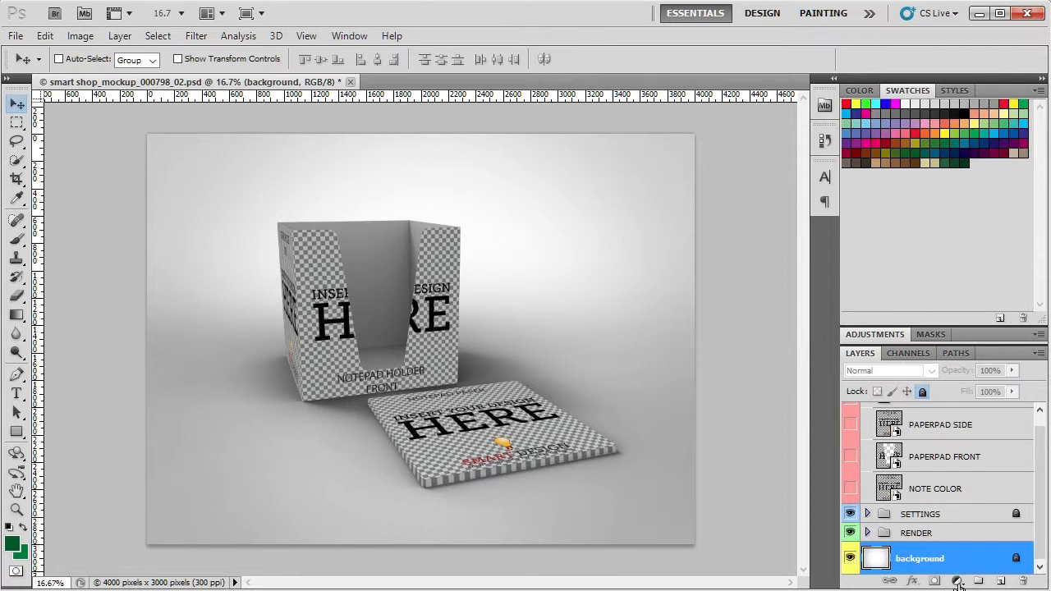
pyautogui.click(849, 559)
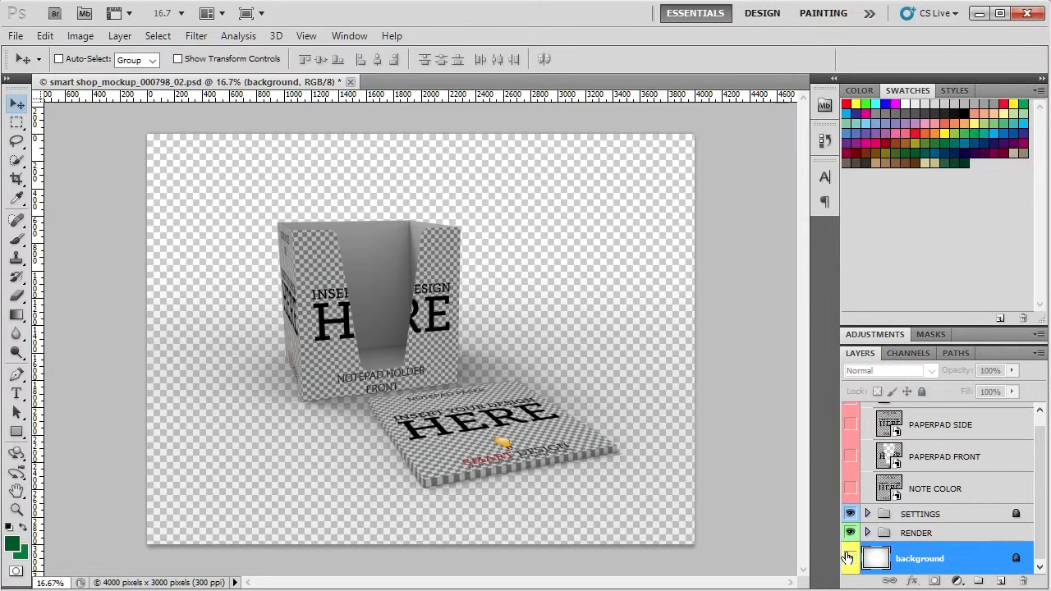
pyautogui.click(850, 559)
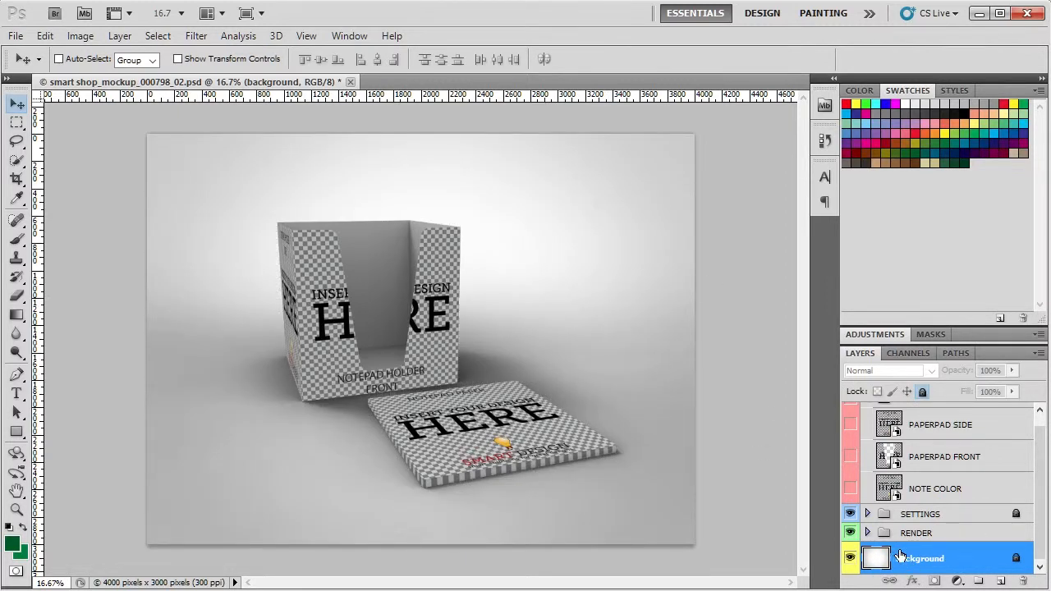
# - Open the contents of the PAPERPAD SIDE smart object for editing
pyautogui.scroll(1, 916, 552)
pyautogui.click(949, 439)
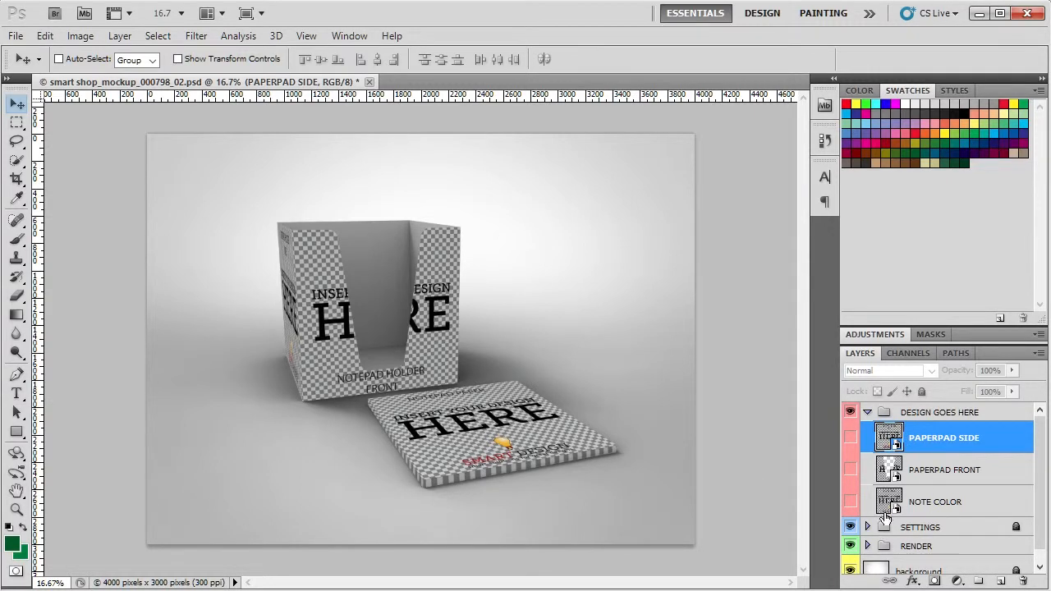
pyautogui.doubleClick(888, 441)
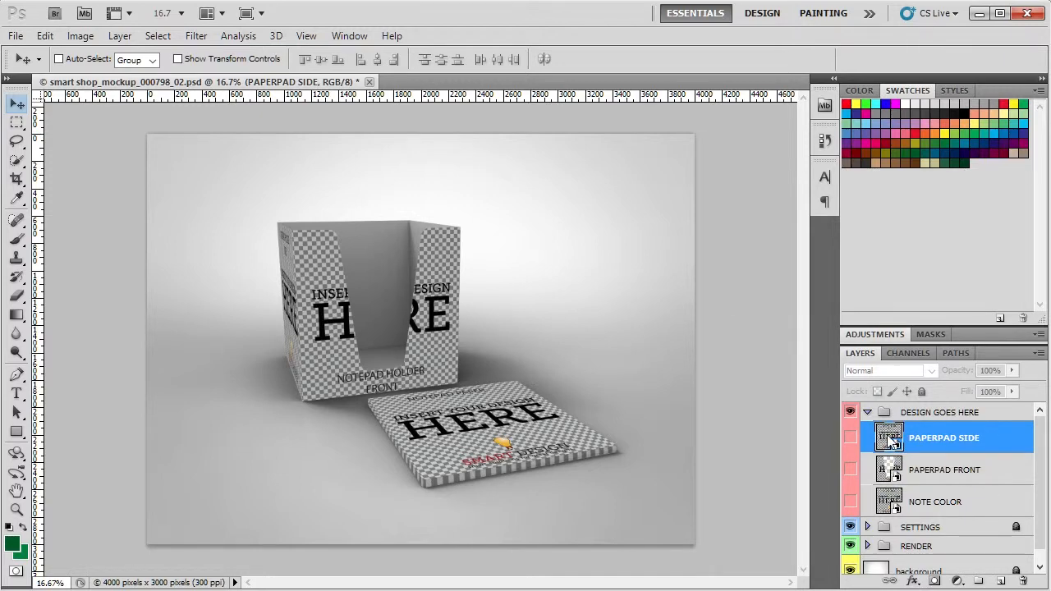
pyautogui.click(527, 264)
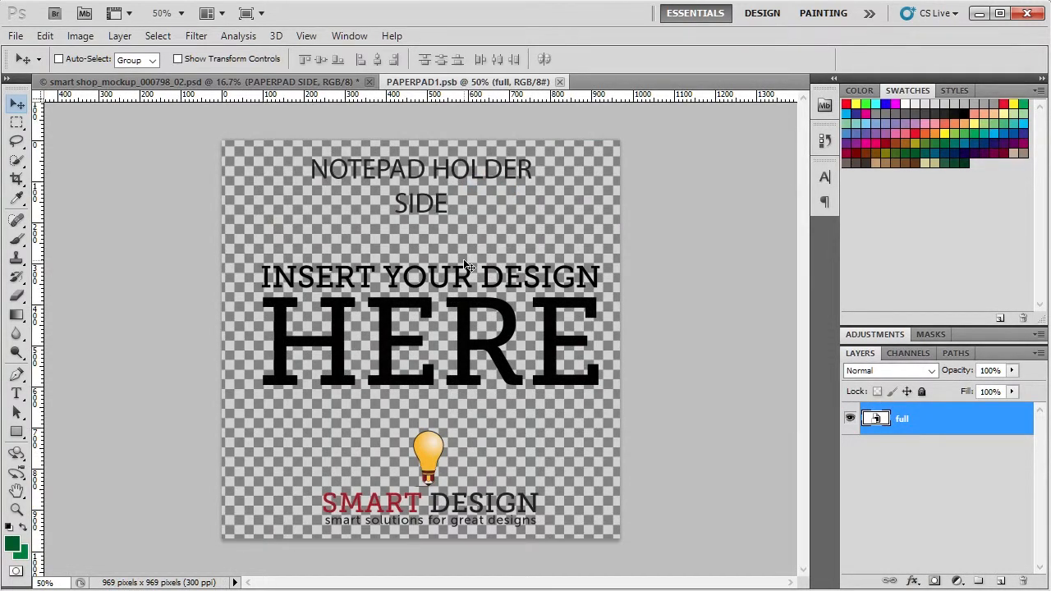
# - Open the contents of the nested full smart object in PAPERPAD1.psb for editing
pyautogui.doubleClick(902, 421)
pyautogui.click(873, 421)
pyautogui.doubleClick(873, 420)
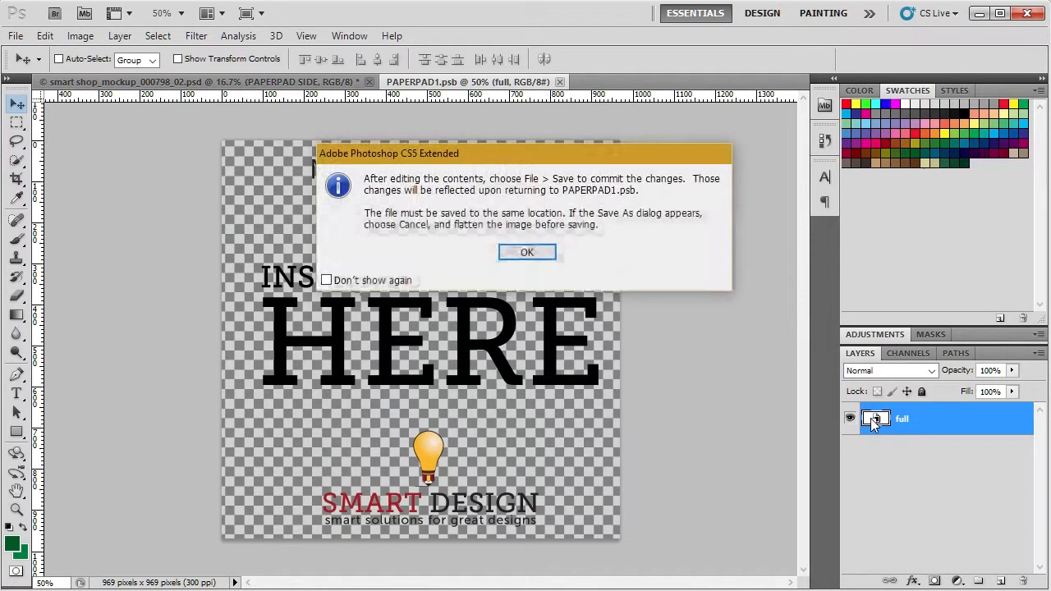
pyautogui.click(526, 252)
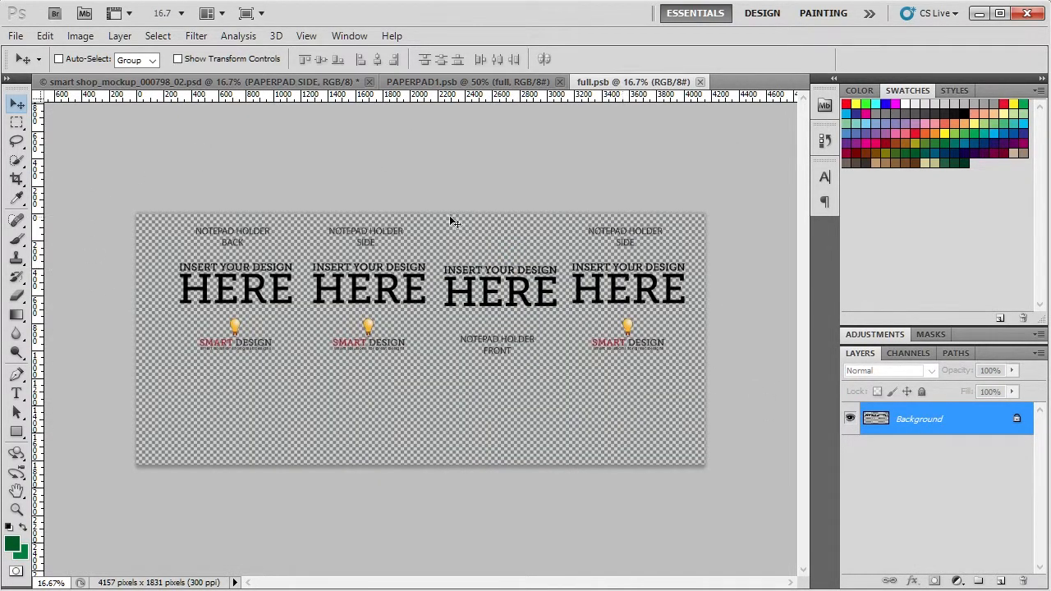
pyautogui.click(16, 36)
pyautogui.click(90, 354)
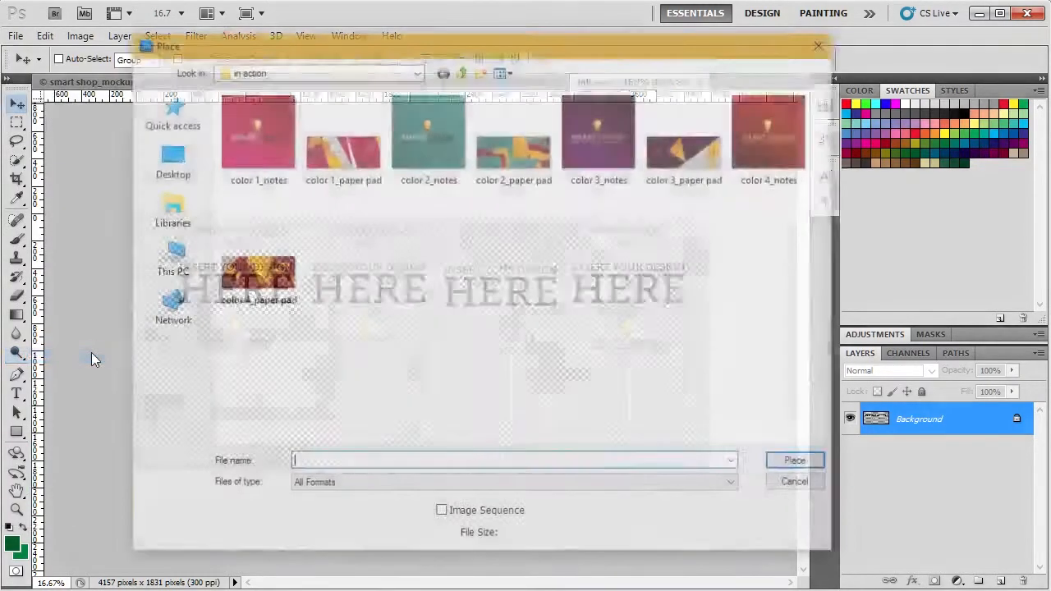
pyautogui.click(366, 166)
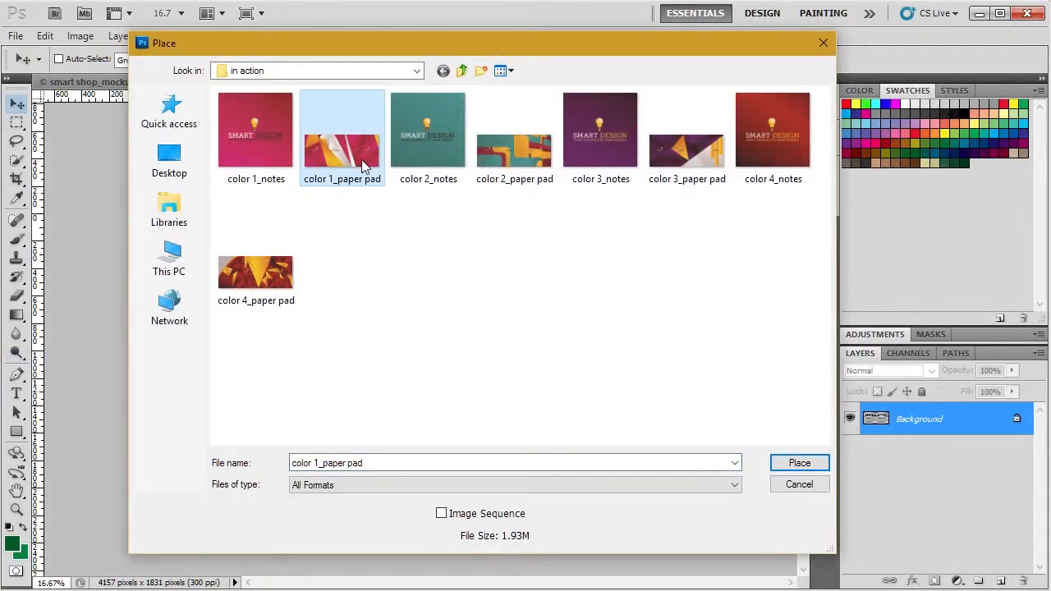
pyautogui.doubleClick(365, 167)
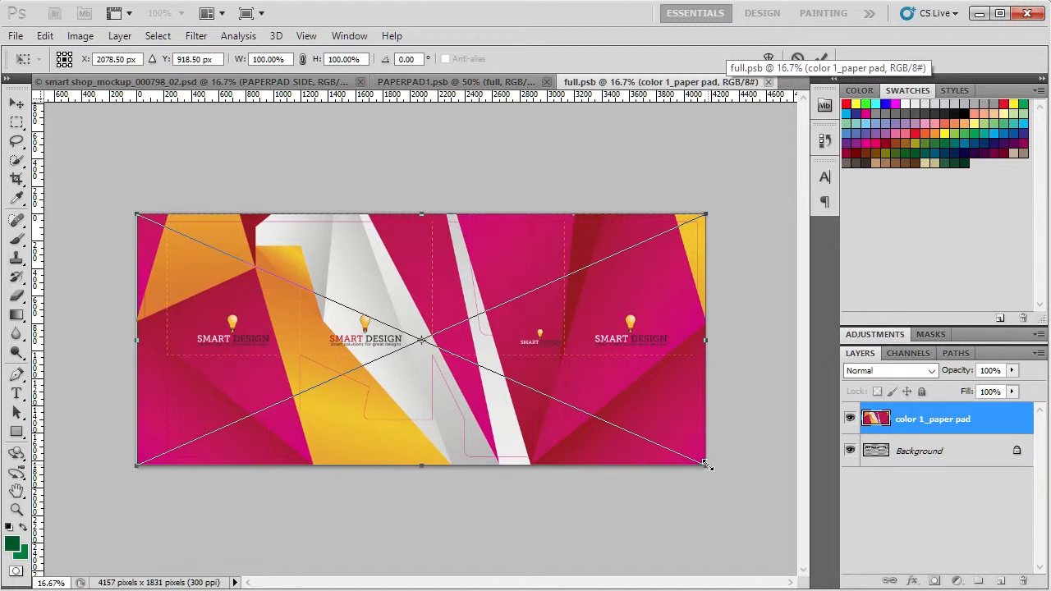
pyautogui.moveTo(706, 465); pyautogui.dragTo(729, 477)
pyautogui.moveTo(722, 475); pyautogui.dragTo(707, 465)
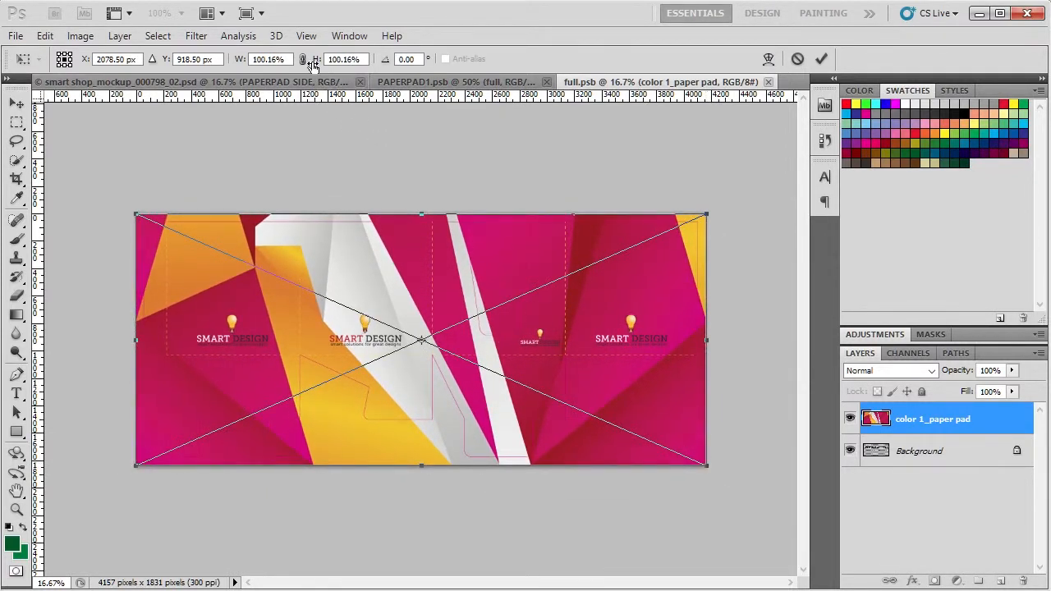
pyautogui.doubleClick(283, 58)
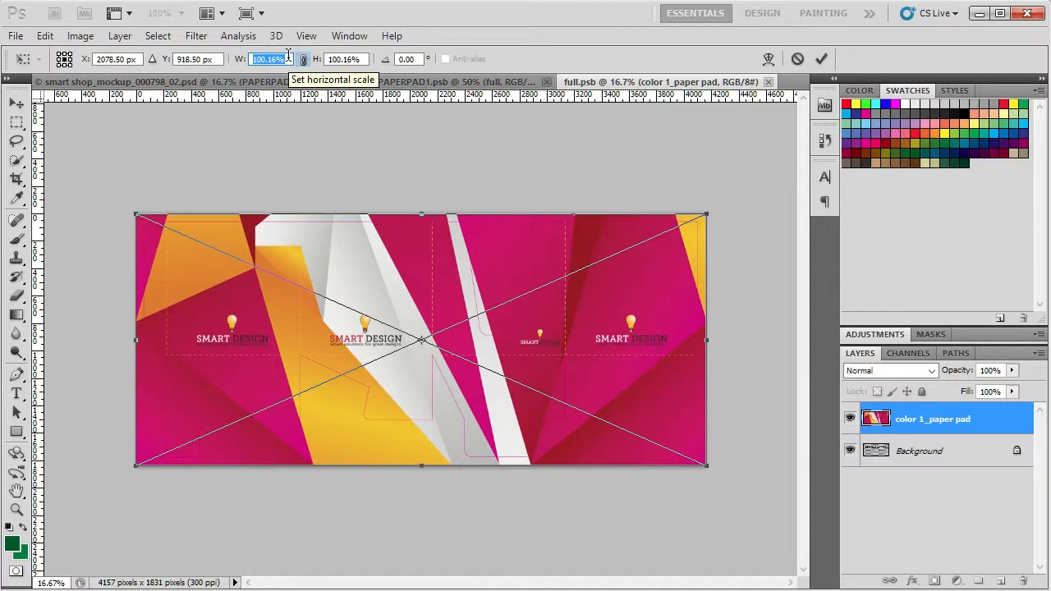
pyautogui.click(338, 59)
pyautogui.write('100')
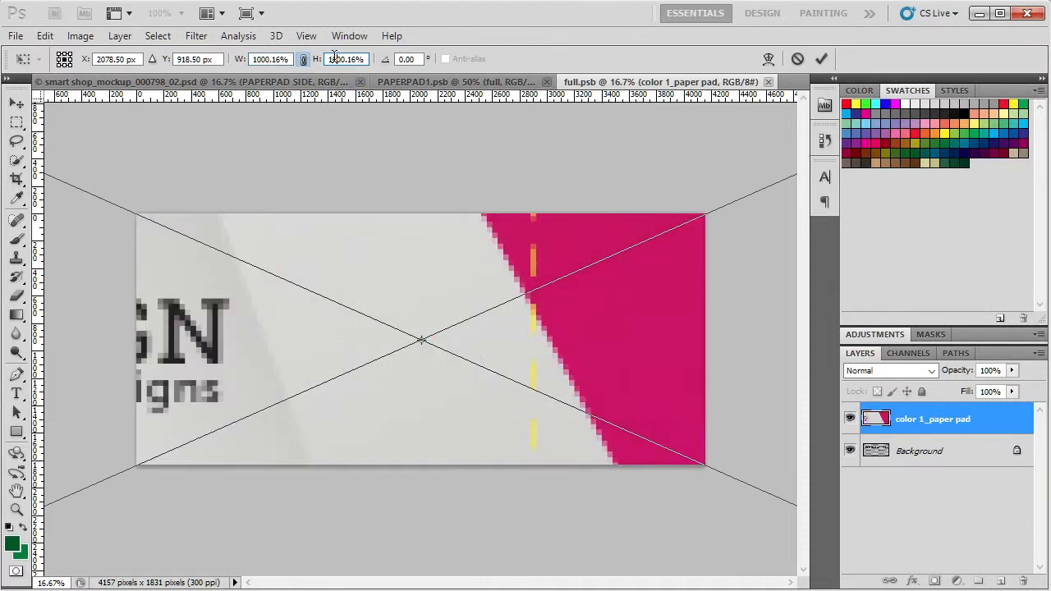
pyautogui.click(289, 60)
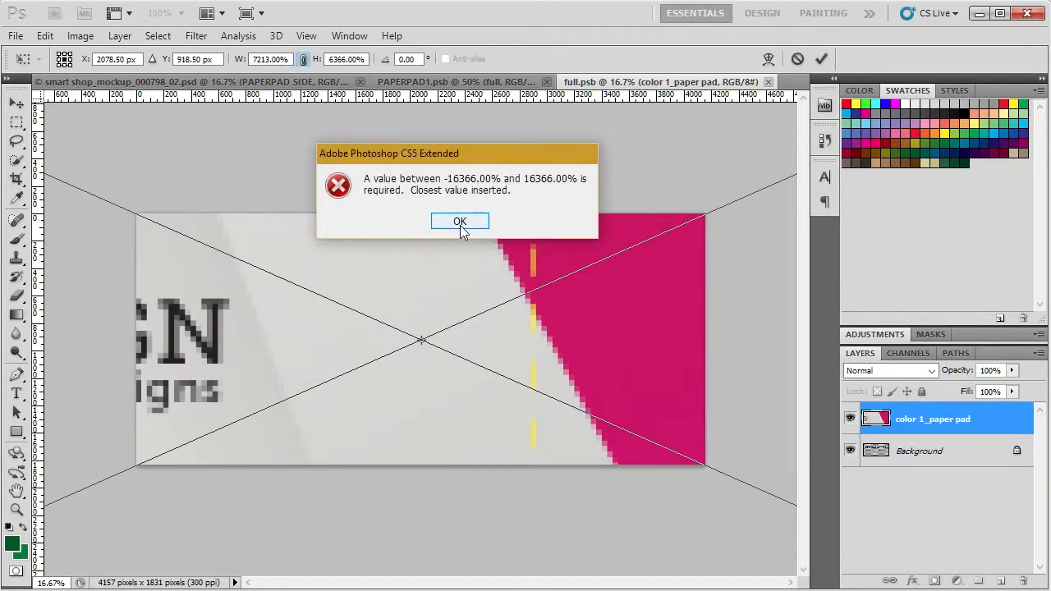
pyautogui.click(459, 222)
pyautogui.click(287, 59)
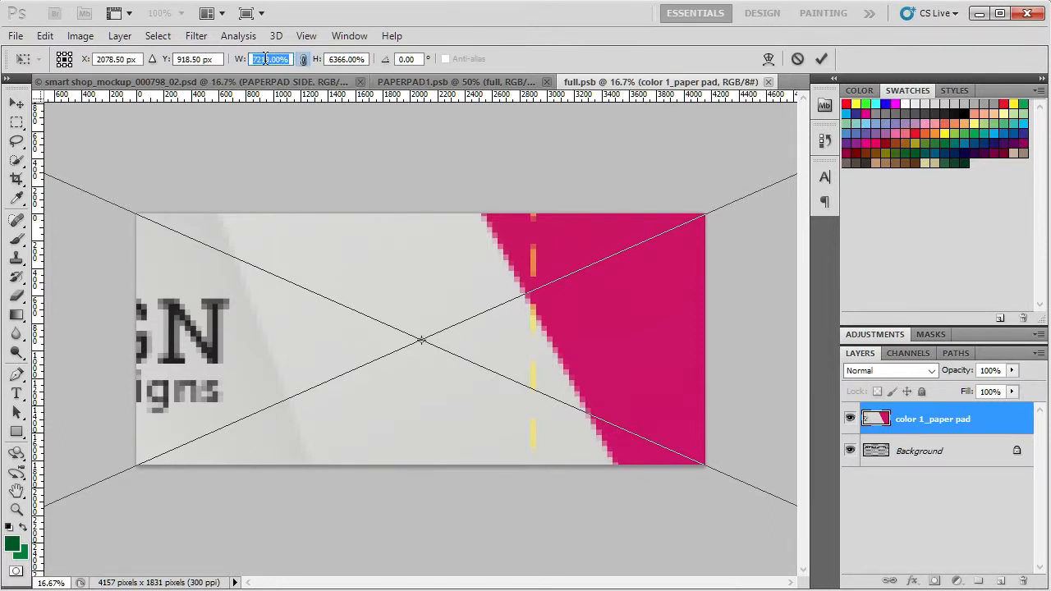
pyautogui.moveTo(240, 63); pyautogui.dragTo(1, 64)
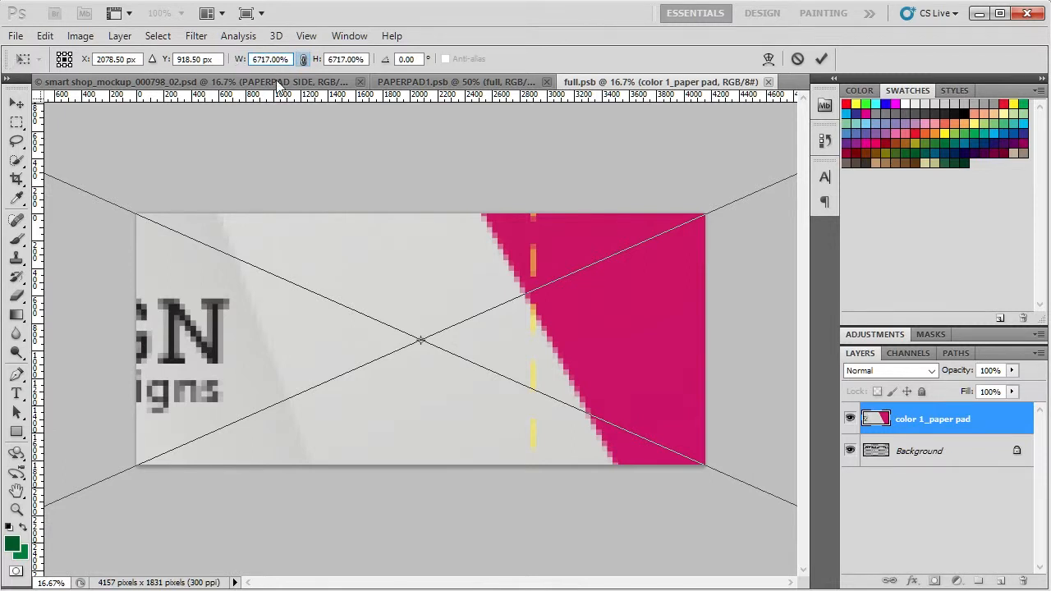
pyautogui.press('Escape')
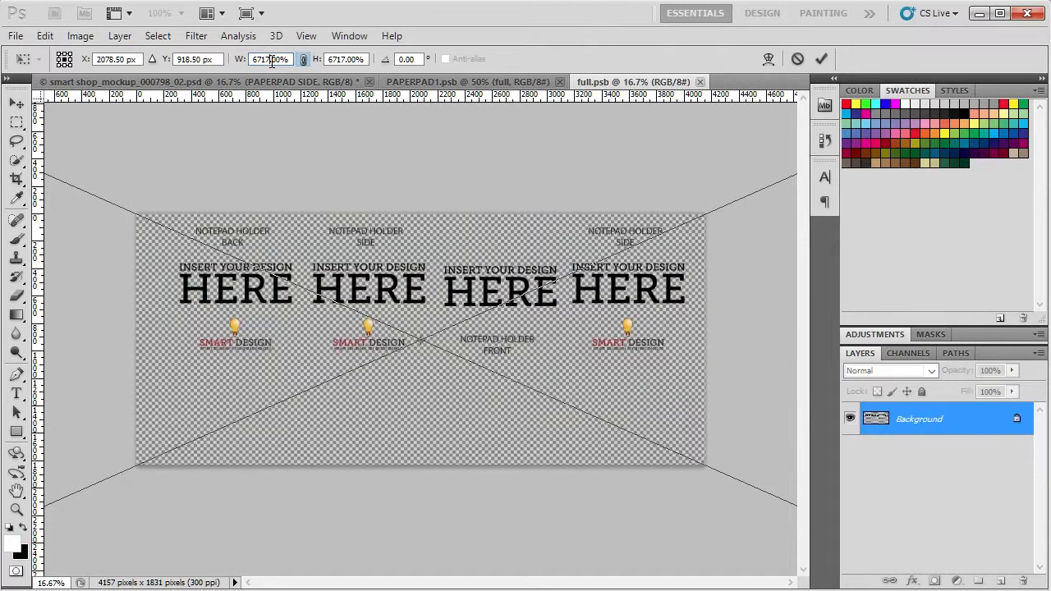
pyautogui.click(280, 59)
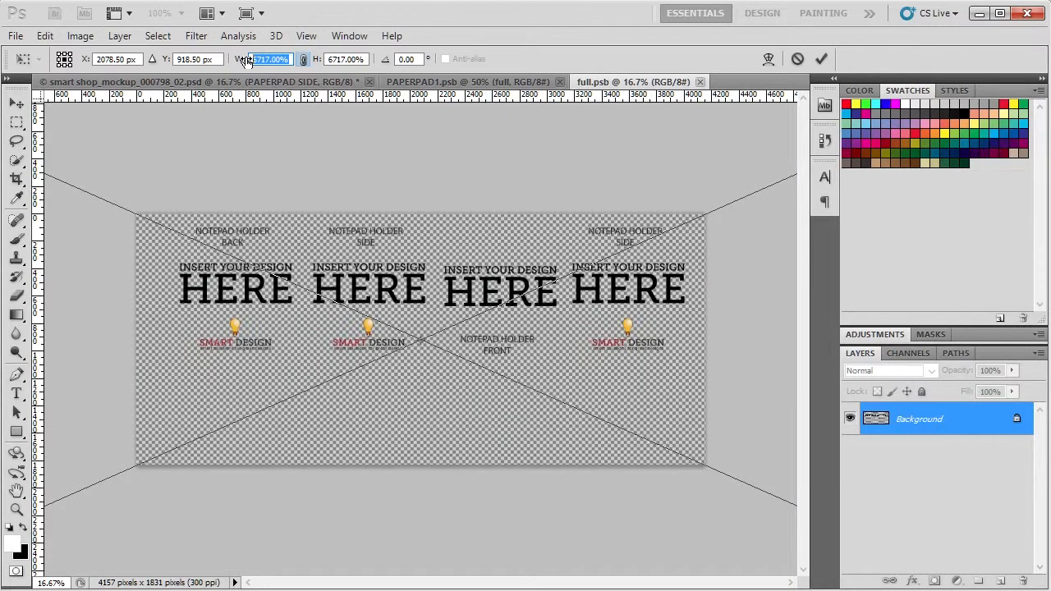
pyautogui.click(279, 59)
pyautogui.click(802, 59)
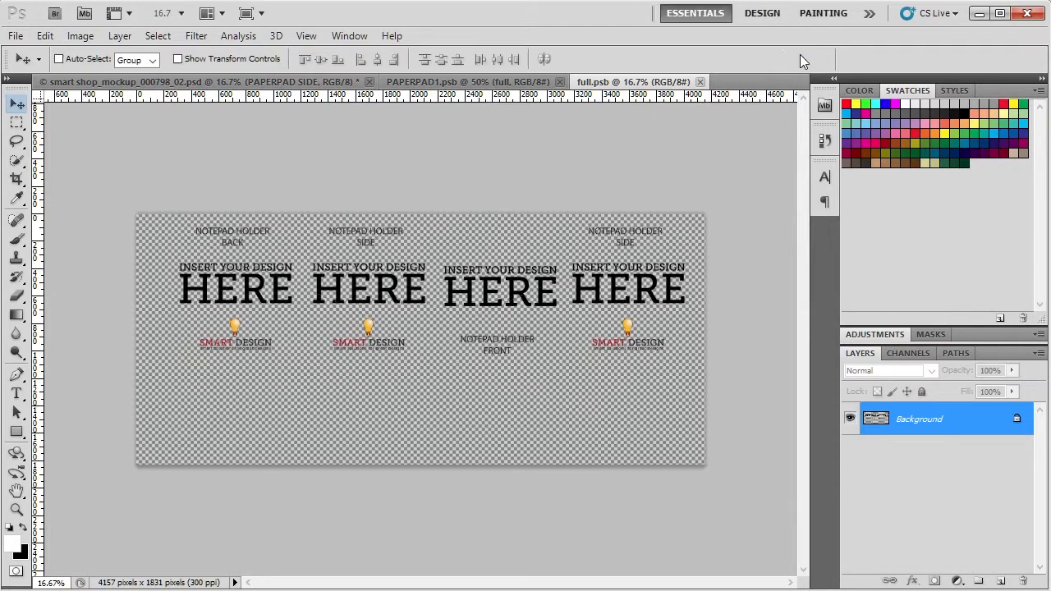
# - Place the color 1_paper pad image in full.psb at its original size and merge it down into the Background layer
pyautogui.click(15, 36)
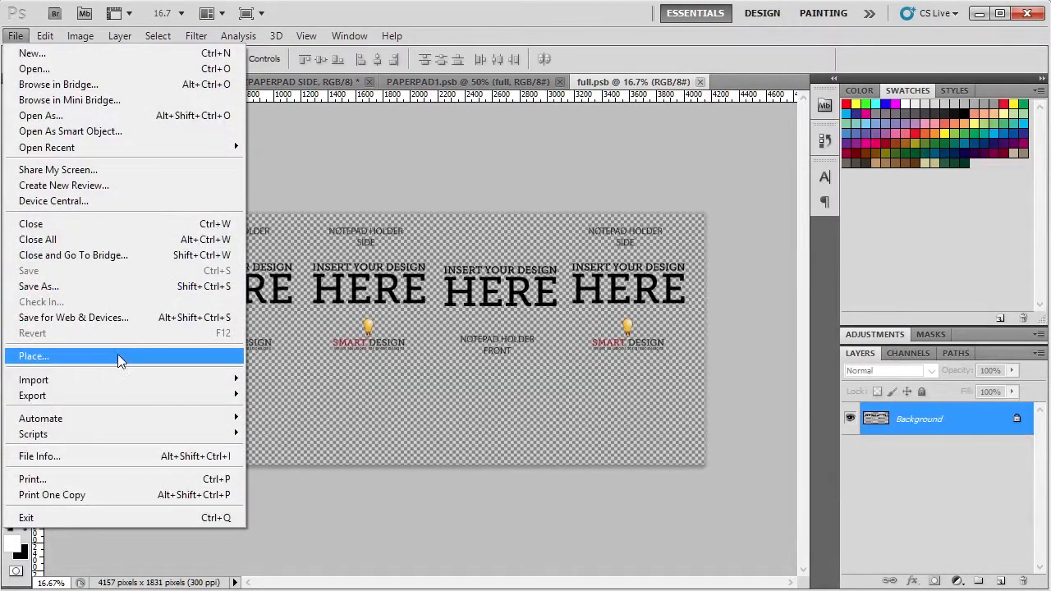
pyautogui.click(212, 359)
pyautogui.doubleClick(369, 158)
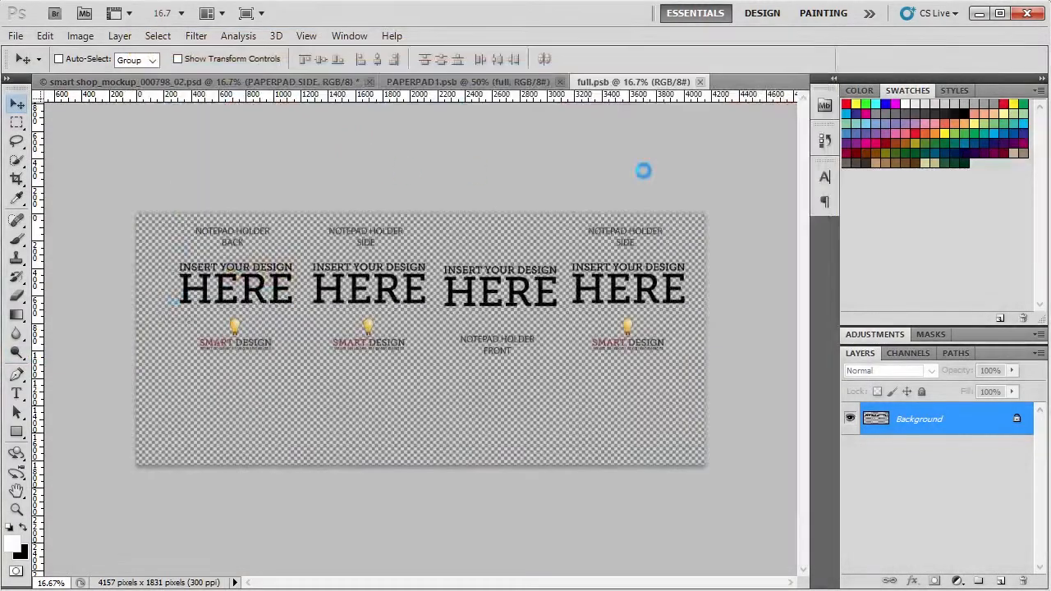
pyautogui.click(822, 59)
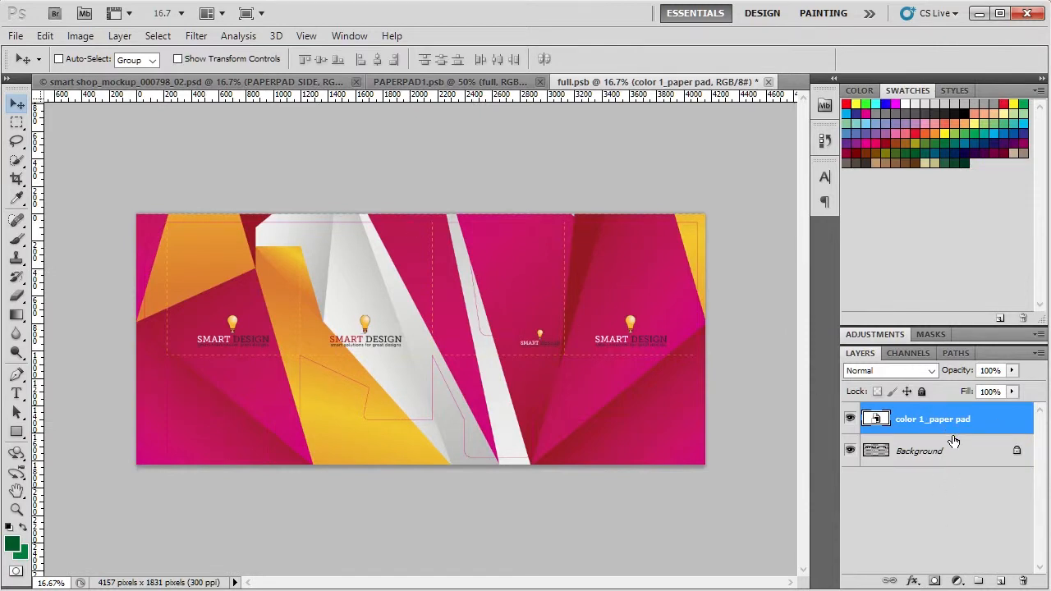
pyautogui.click(120, 37)
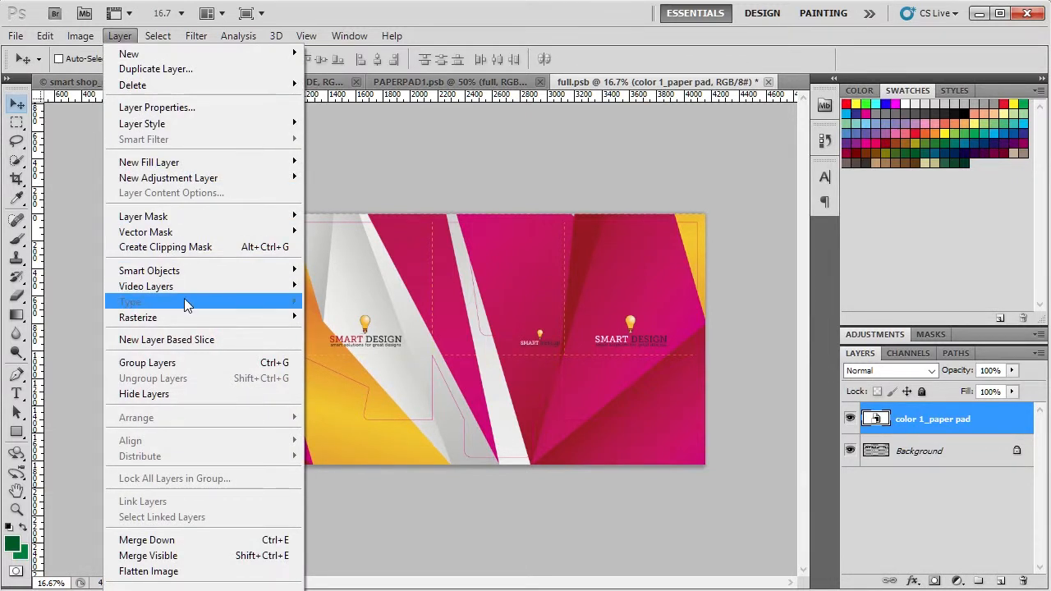
pyautogui.moveTo(188, 276)
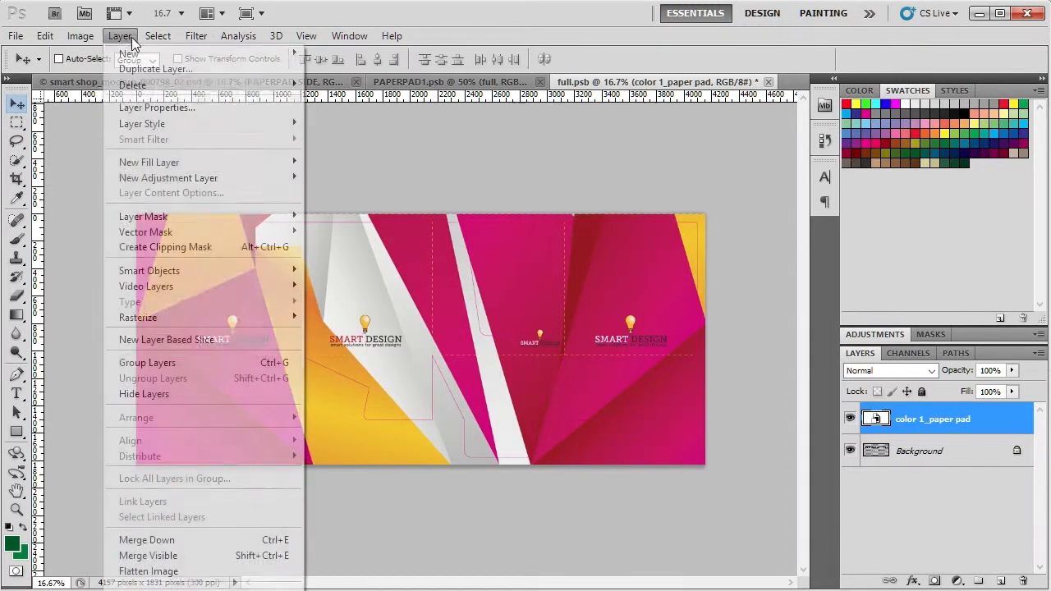
pyautogui.click(245, 544)
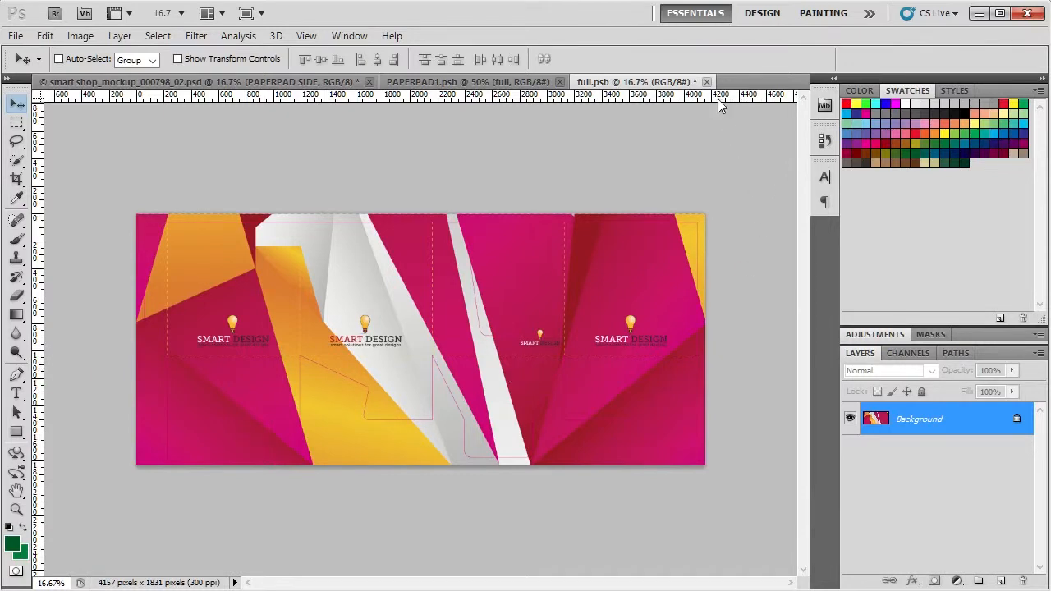
# - Save and close full.psb and its parent PAPERPAD1.psb to update the side design in the mockup
pyautogui.click(16, 36)
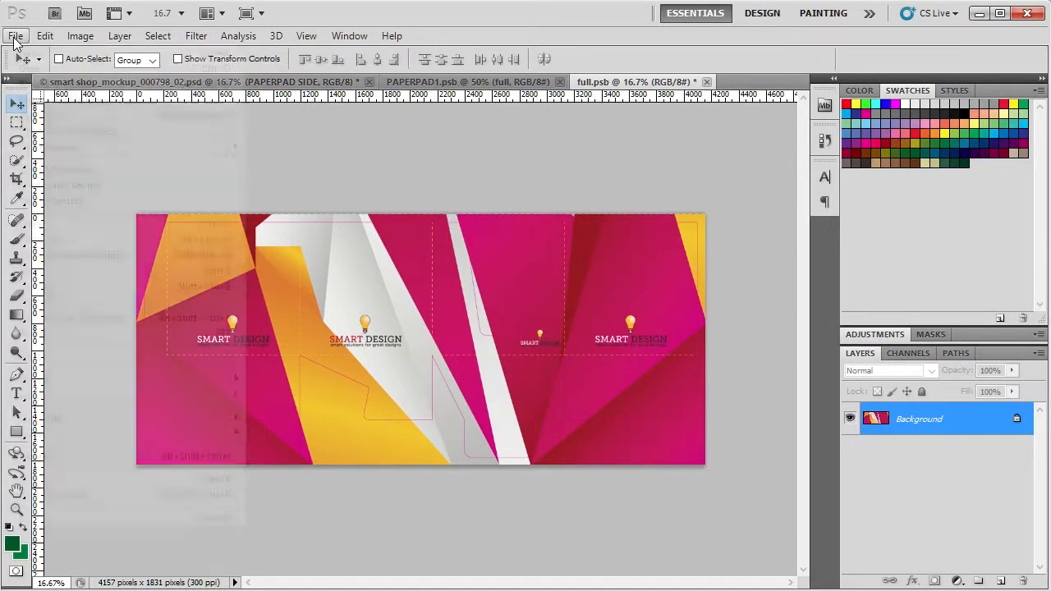
pyautogui.click(212, 269)
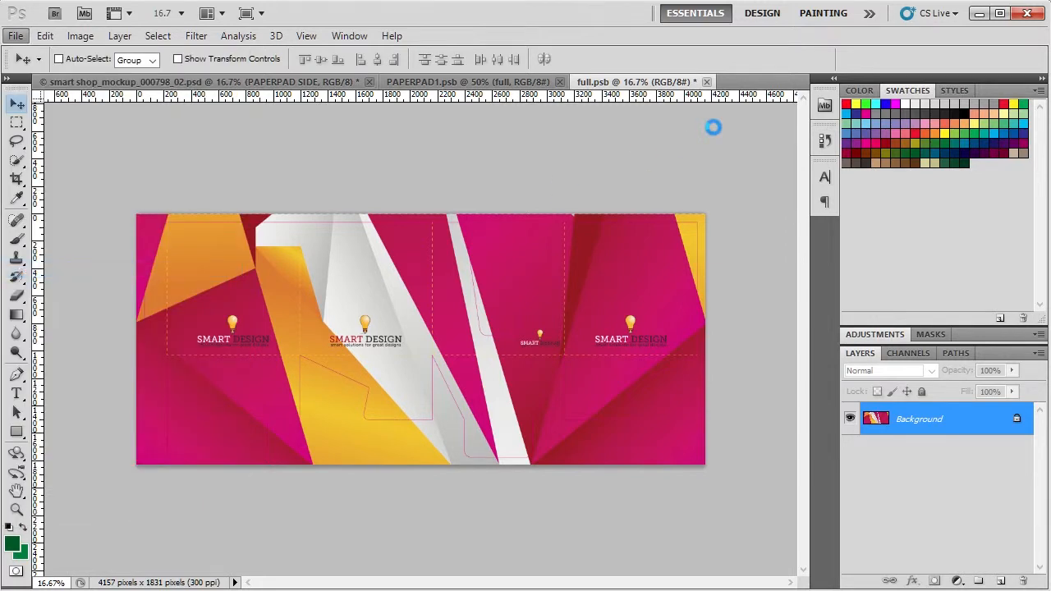
pyautogui.click(707, 82)
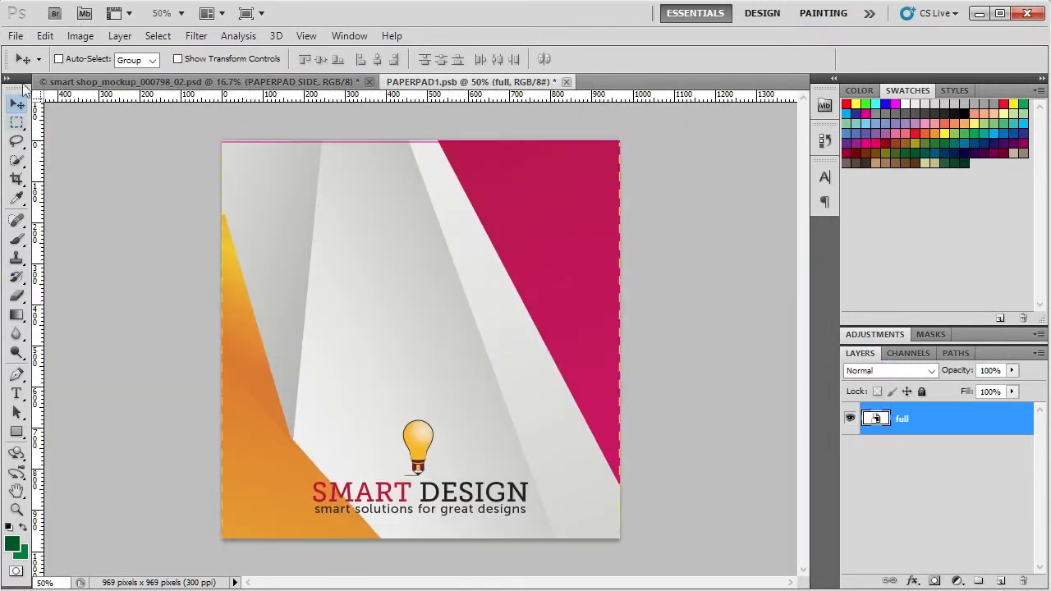
pyautogui.click(16, 36)
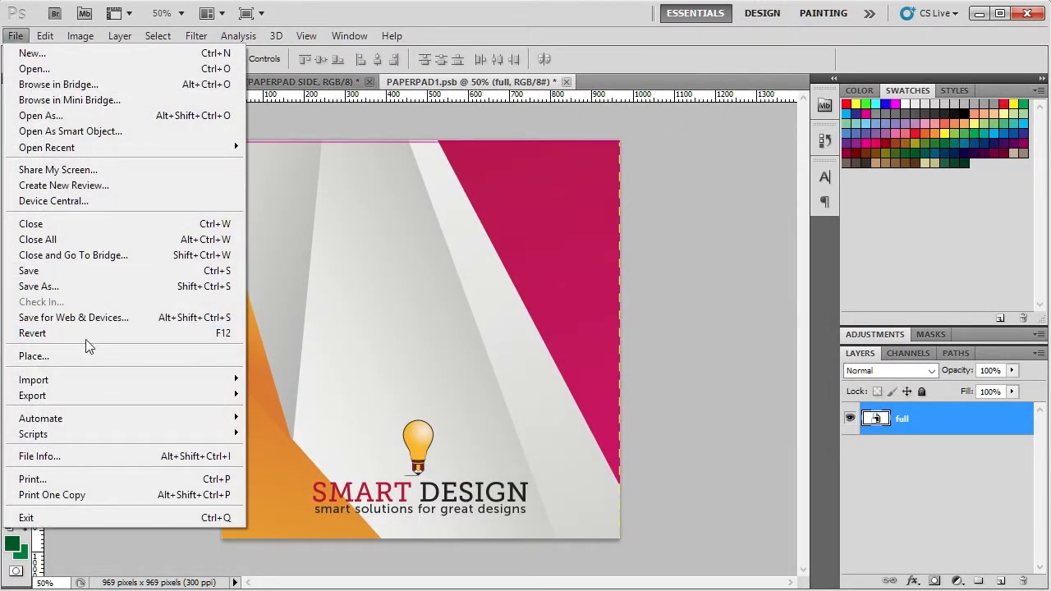
pyautogui.click(90, 274)
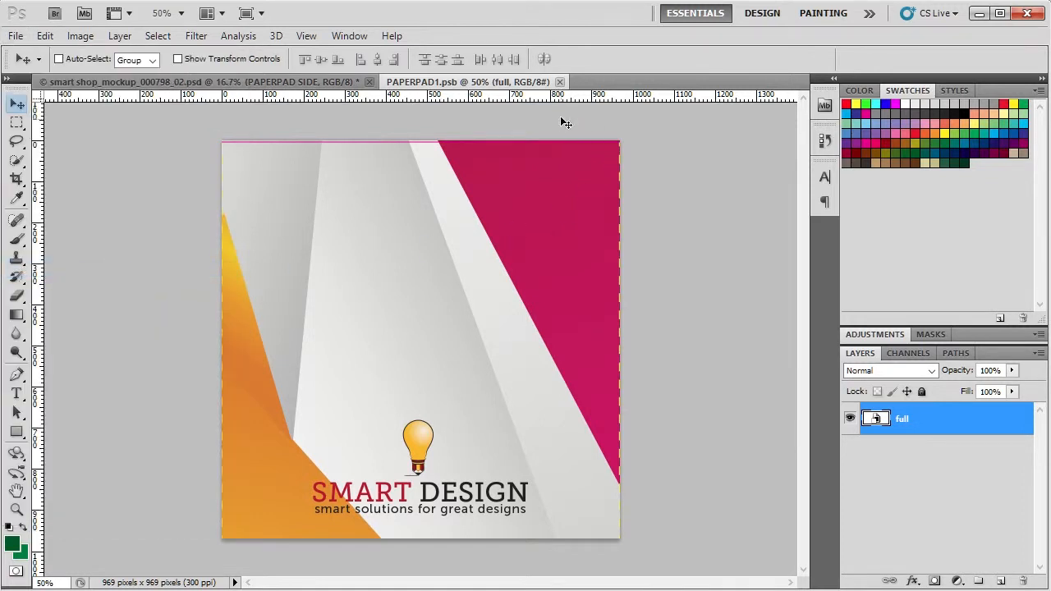
pyautogui.click(566, 82)
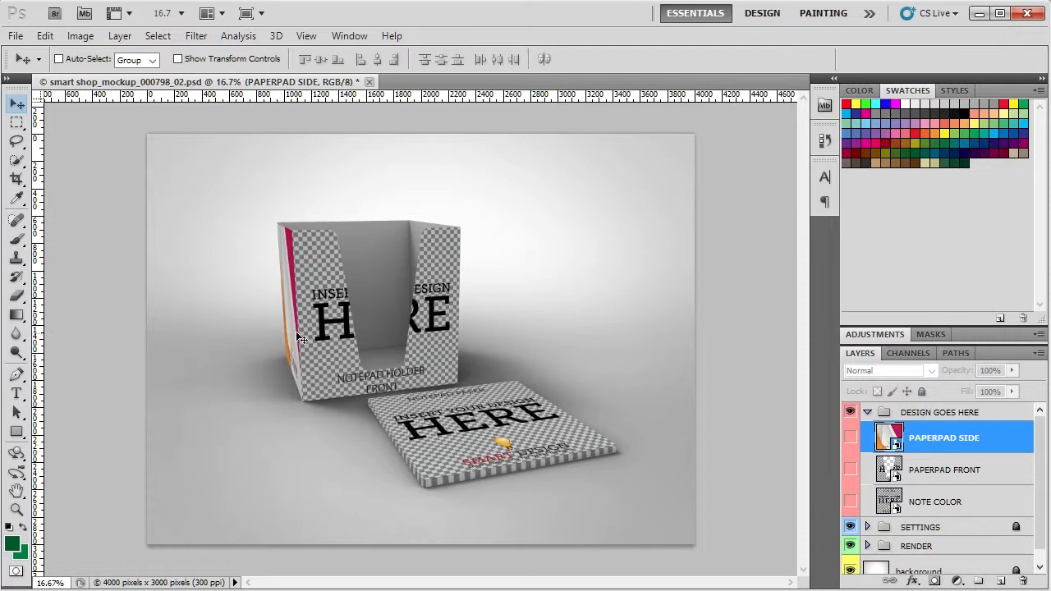
# - Open the contents of the PAPERPAD FRONT smart object for editing
pyautogui.click(883, 468)
pyautogui.doubleClick(884, 468)
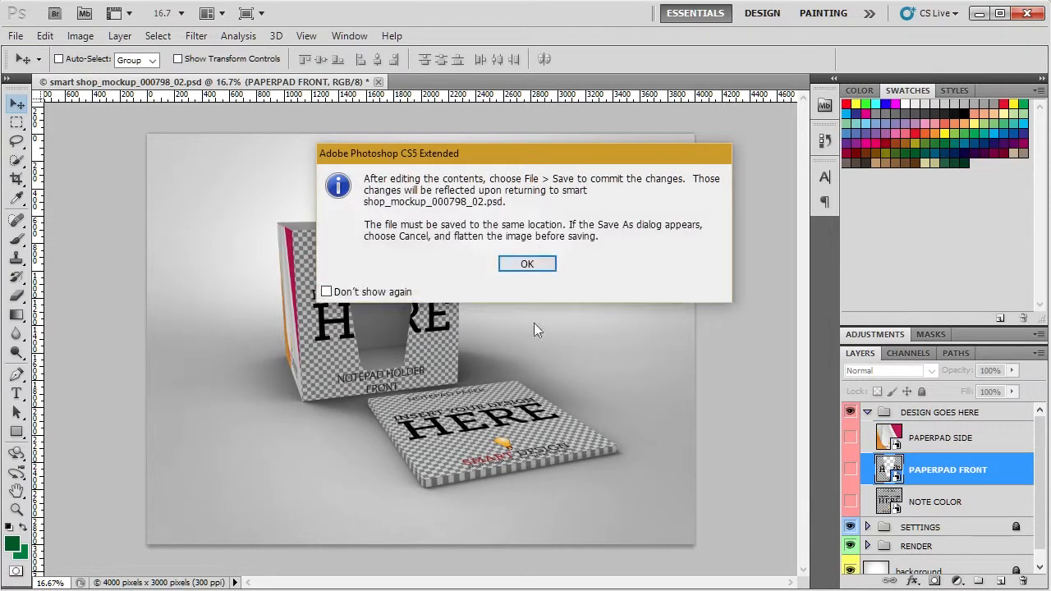
pyautogui.click(525, 265)
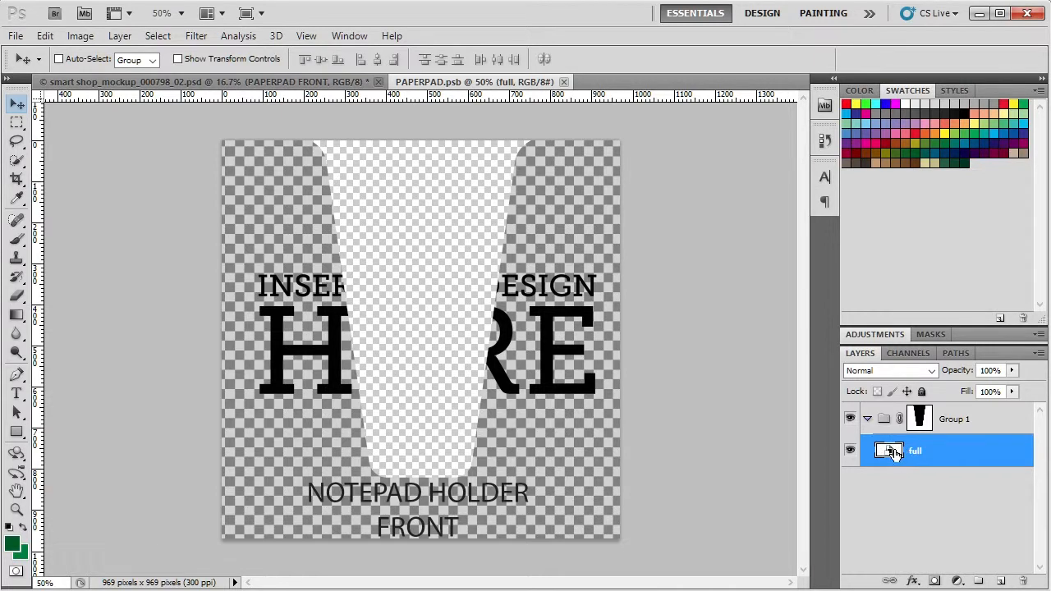
# - Place the color 1_paper pad image at its original size above the full layer in Group 1 of PAPERPAD.psb
pyautogui.click(16, 35)
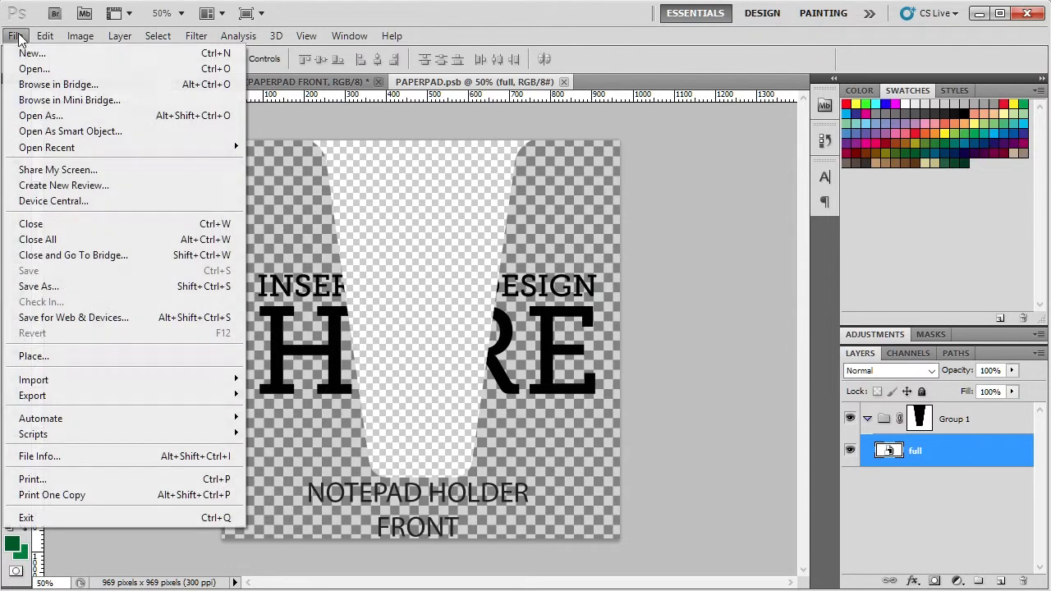
pyautogui.click(77, 355)
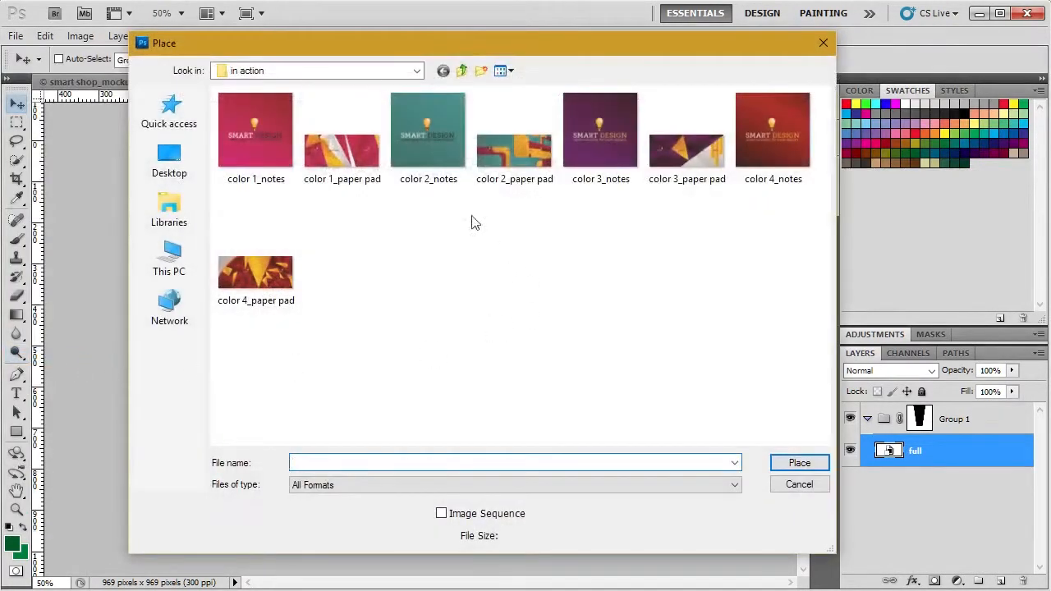
pyautogui.doubleClick(345, 146)
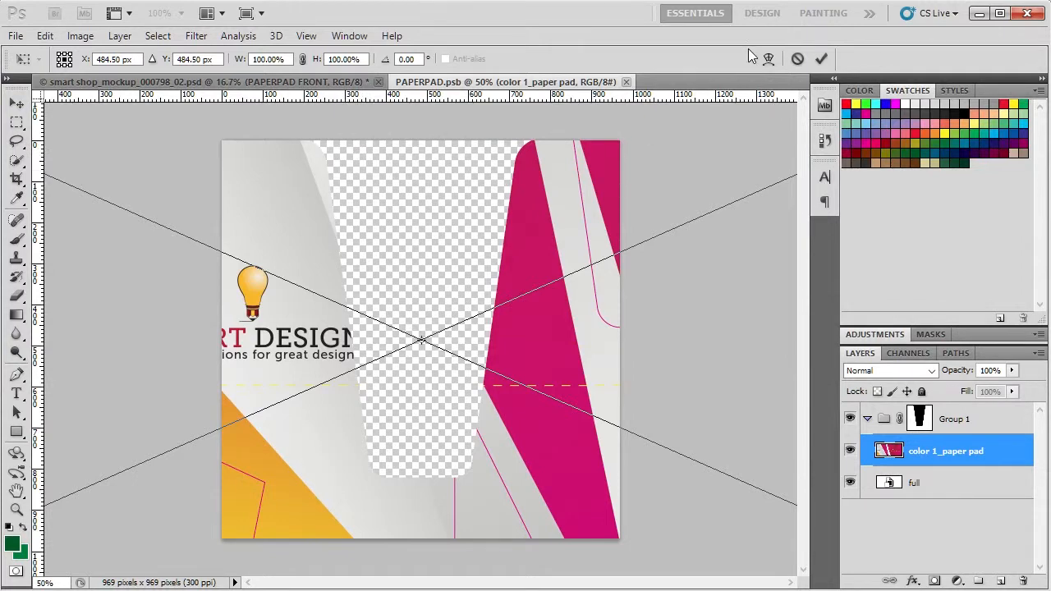
pyautogui.click(822, 63)
# - Move the placed design so the SMART DESIGN logo is centred just below the front cutout, and save PAPERPAD.psb
pyautogui.moveTo(320, 492); pyautogui.dragTo(327, 525)
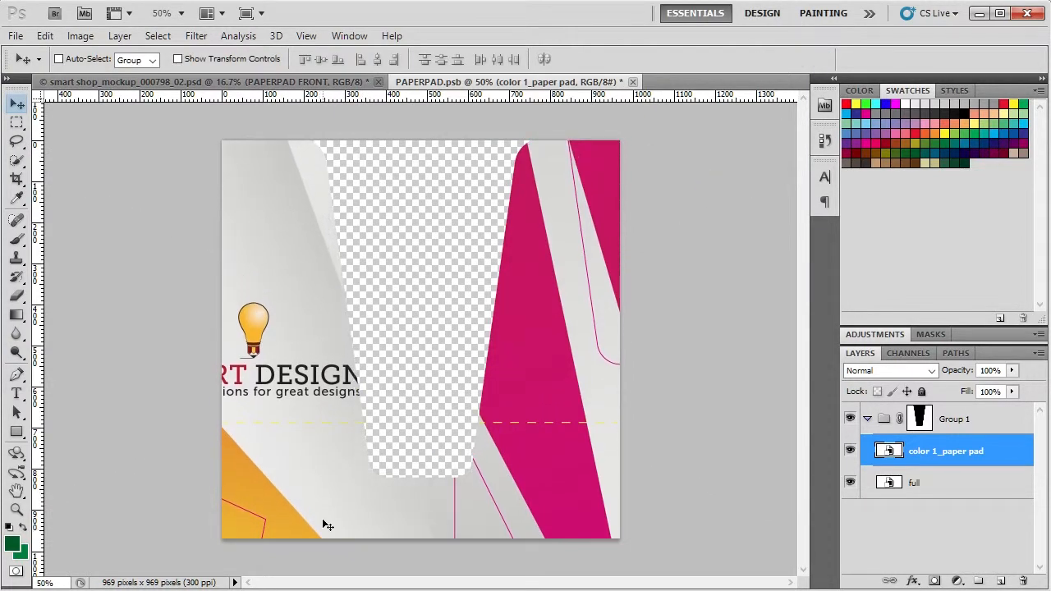
pyautogui.moveTo(298, 295); pyautogui.dragTo(462, 409)
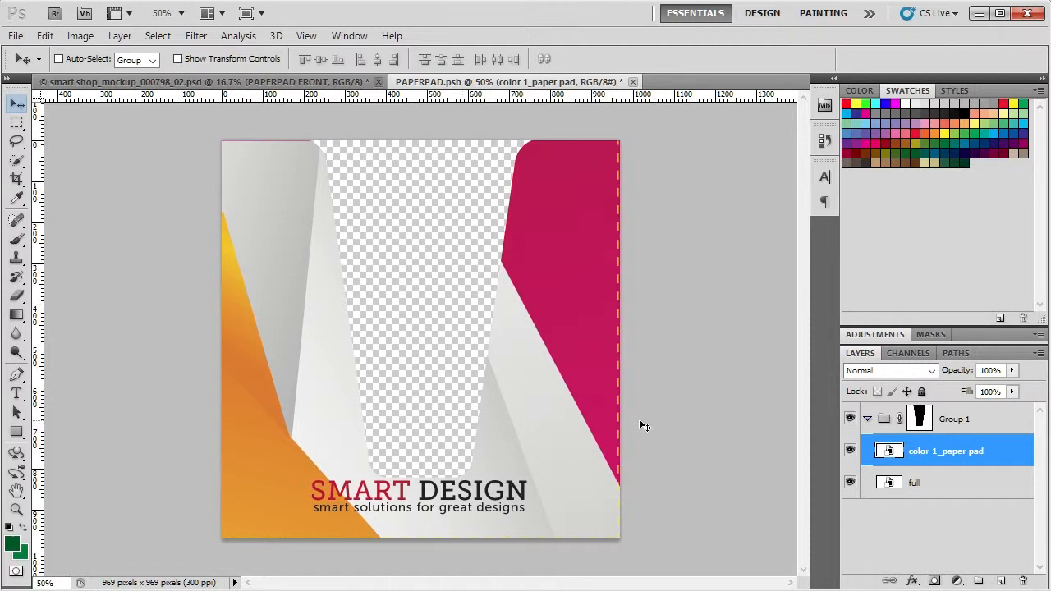
pyautogui.click(16, 35)
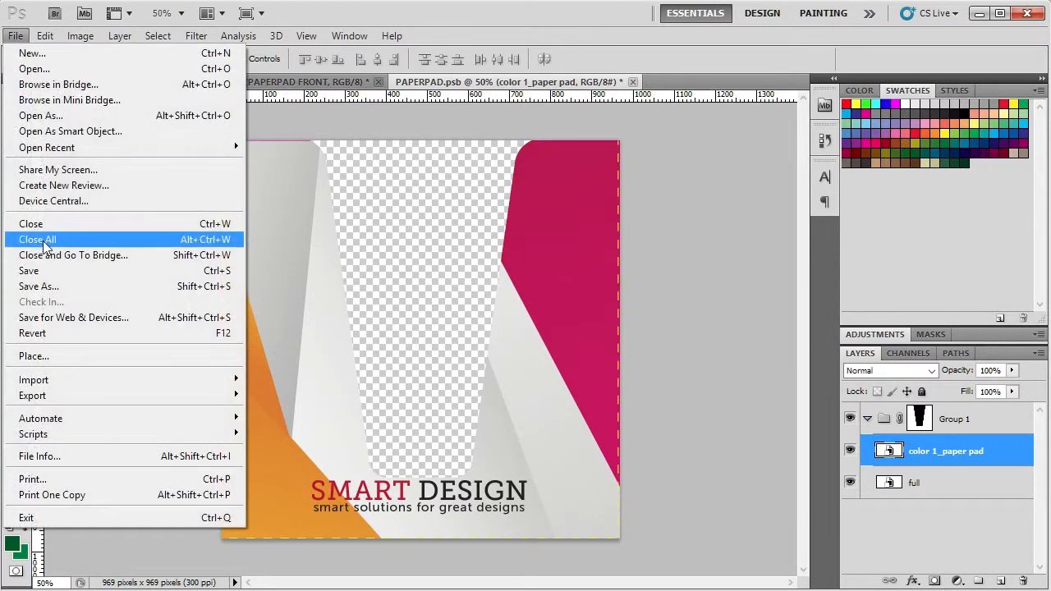
pyautogui.click(55, 272)
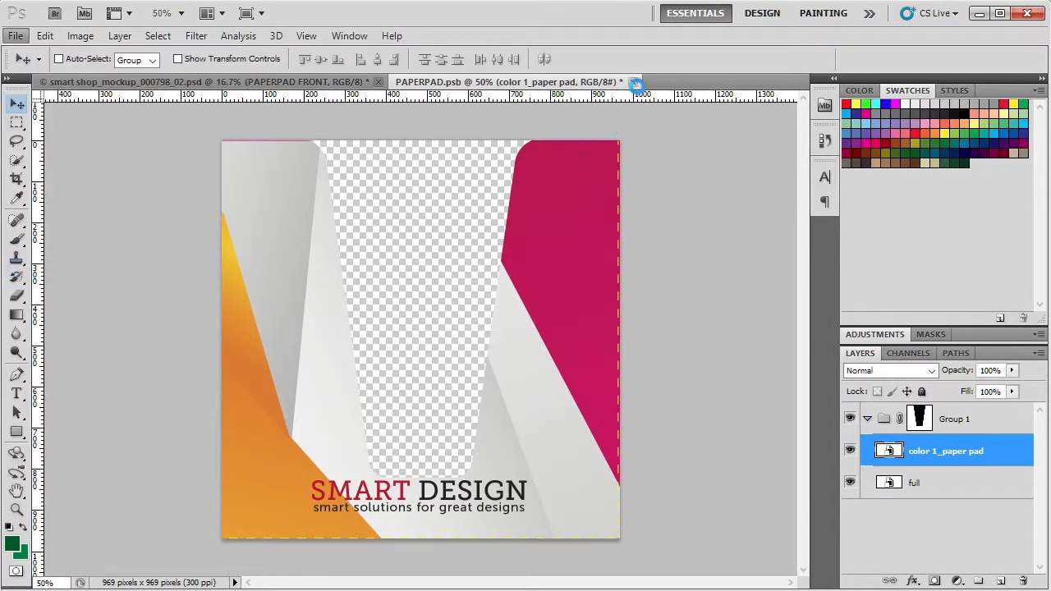
# - Close PAPERPAD.psb and open the contents of the NOTE COLOR smart object for editing
pyautogui.click(627, 82)
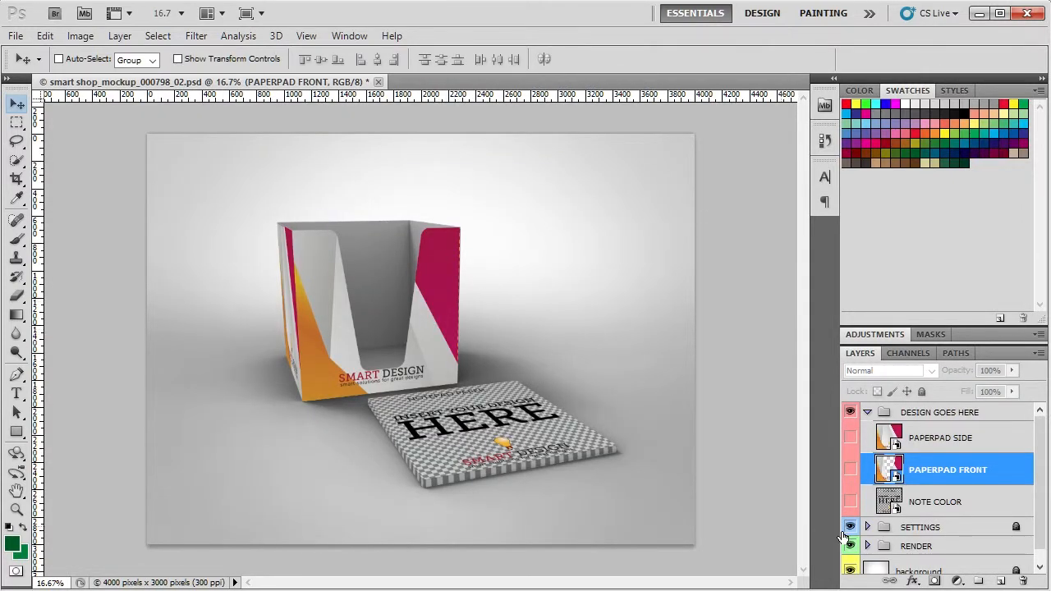
pyautogui.click(890, 499)
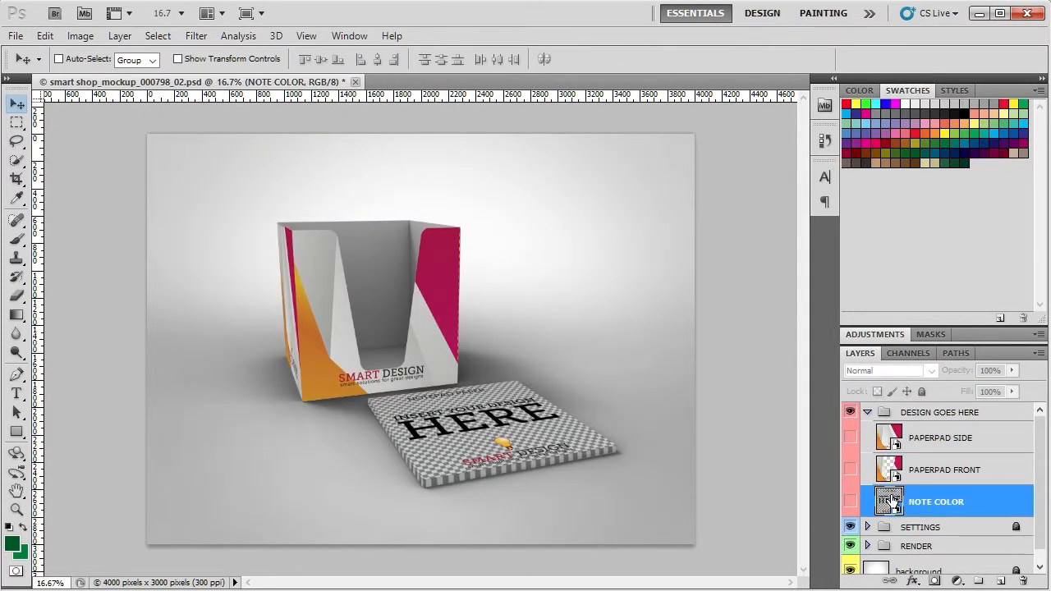
pyautogui.doubleClick(891, 499)
pyautogui.click(549, 268)
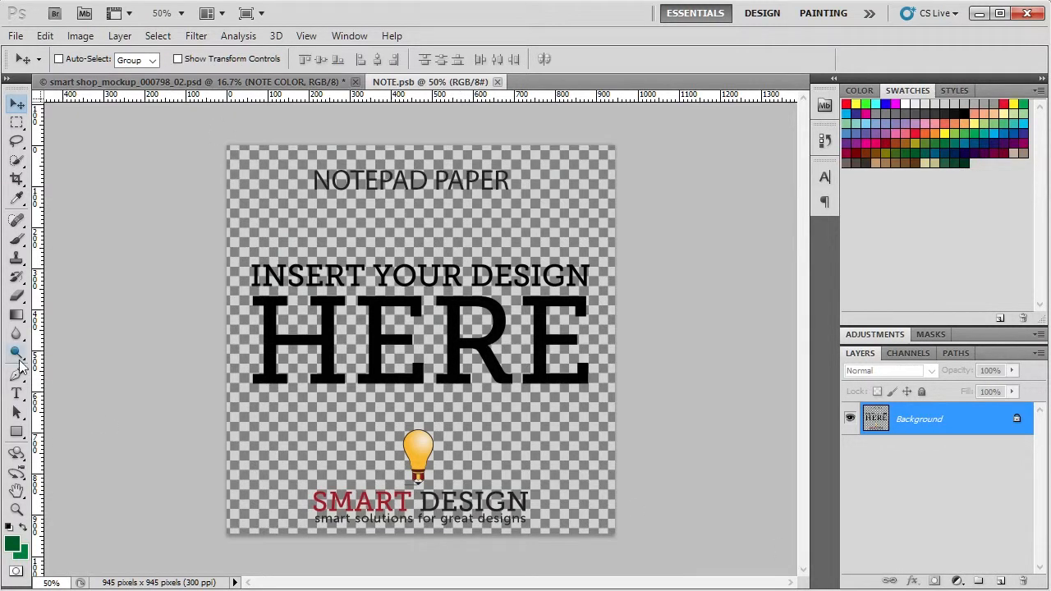
# - Set the foreground color to a bright magenta
pyautogui.click(10, 547)
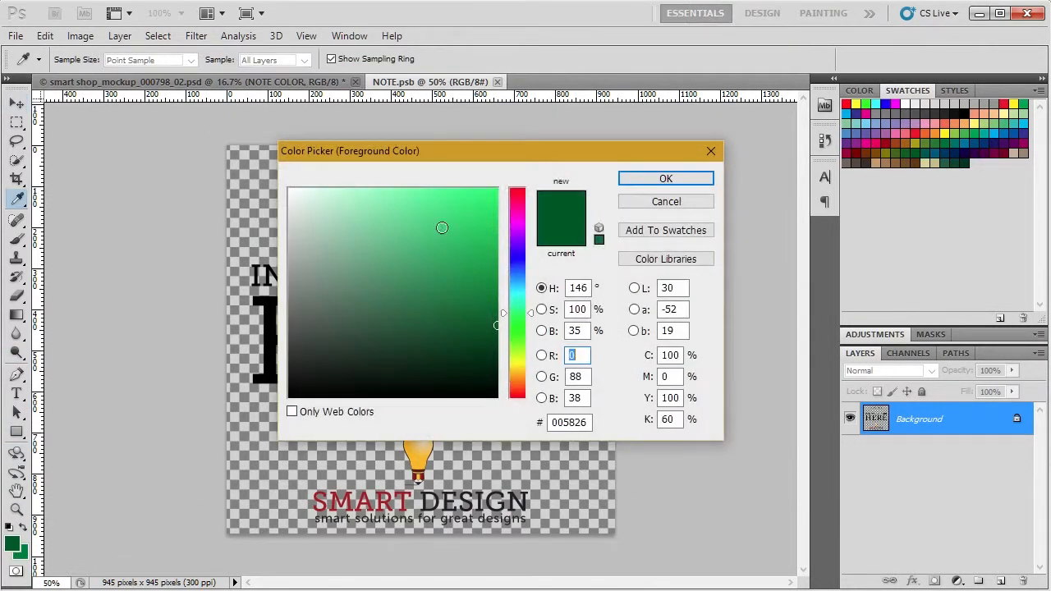
pyautogui.moveTo(439, 228)
pyautogui.mouseDown()
pyautogui.moveTo(283, 185)
pyautogui.moveTo(300, 219)
pyautogui.moveTo(294, 241)
pyautogui.mouseUp()
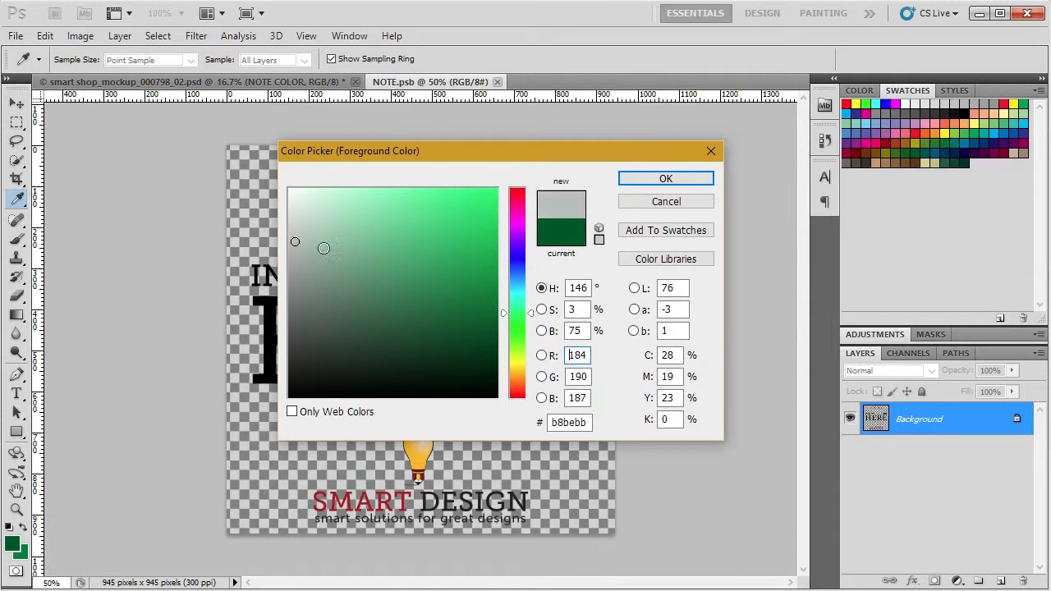
pyautogui.moveTo(526, 375); pyautogui.dragTo(521, 227)
pyautogui.moveTo(426, 220); pyautogui.dragTo(459, 212)
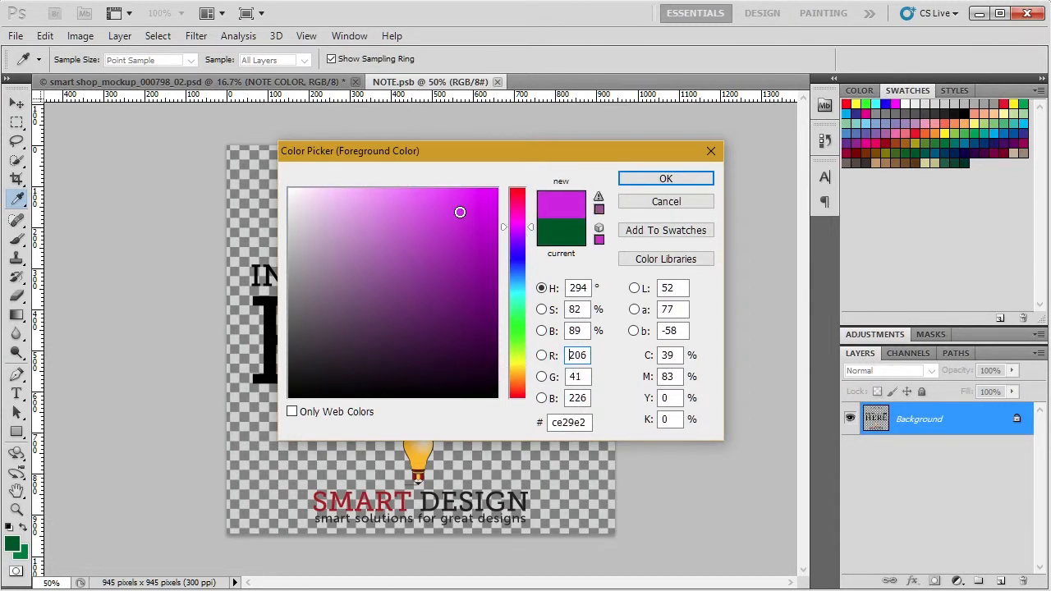
pyautogui.moveTo(528, 226)
pyautogui.mouseDown()
pyautogui.moveTo(529, 213)
pyautogui.moveTo(530, 235)
pyautogui.moveTo(529, 220)
pyautogui.mouseUp()
pyautogui.click(665, 178)
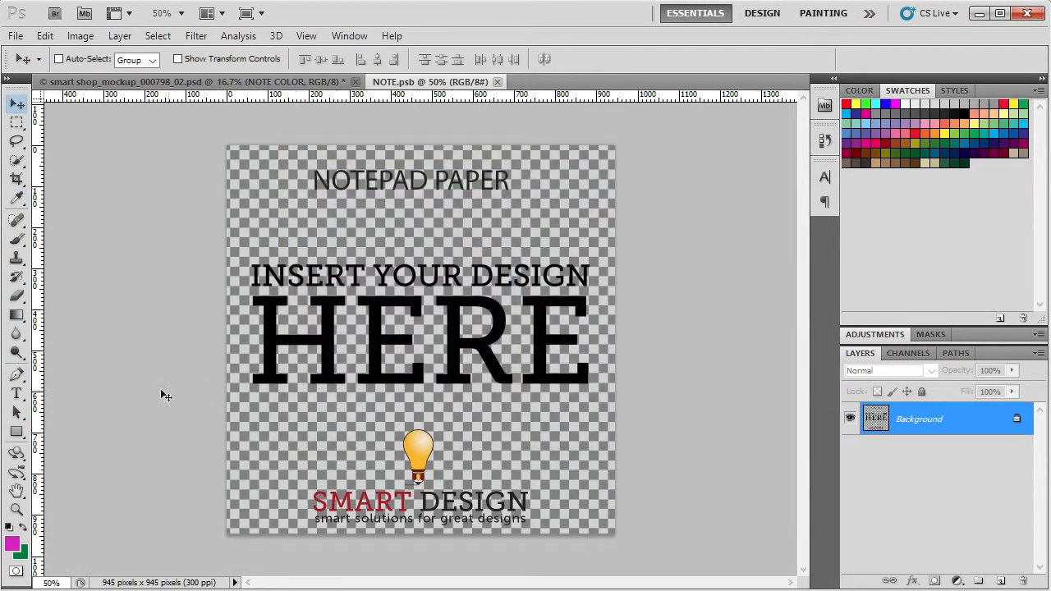
# - Draw a magenta rectangle shape covering the entire NOTE.psb canvas
pyautogui.click(16, 431)
pyautogui.moveTo(212, 136); pyautogui.dragTo(626, 547)
pyautogui.click(16, 103)
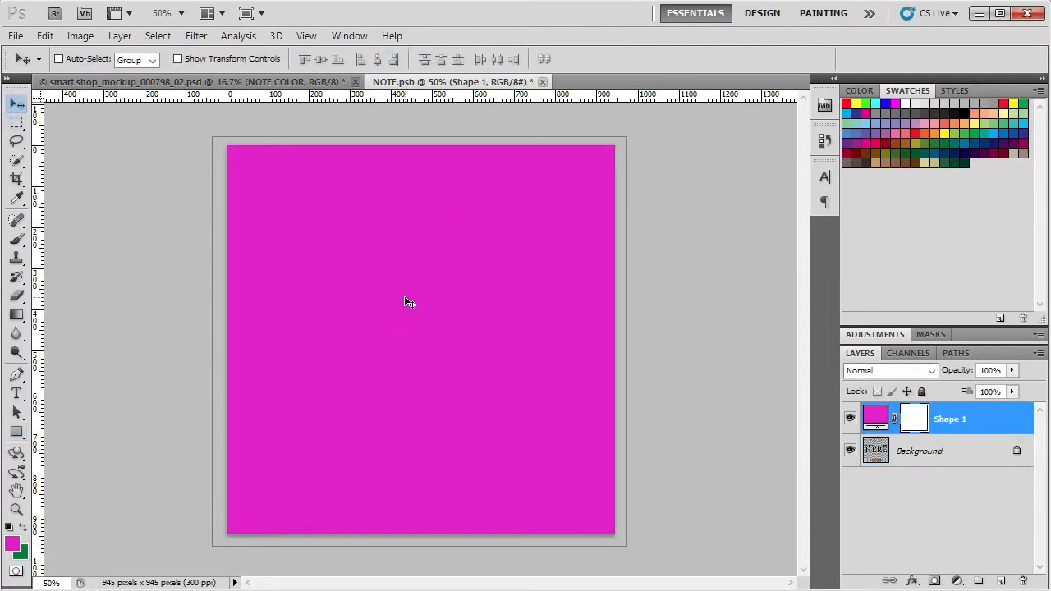
# - Save NOTE.psb with Maximize Compatibility and view the note color in the smart shop_mockup_000798_02.psd mockup
pyautogui.click(15, 36)
pyautogui.click(70, 270)
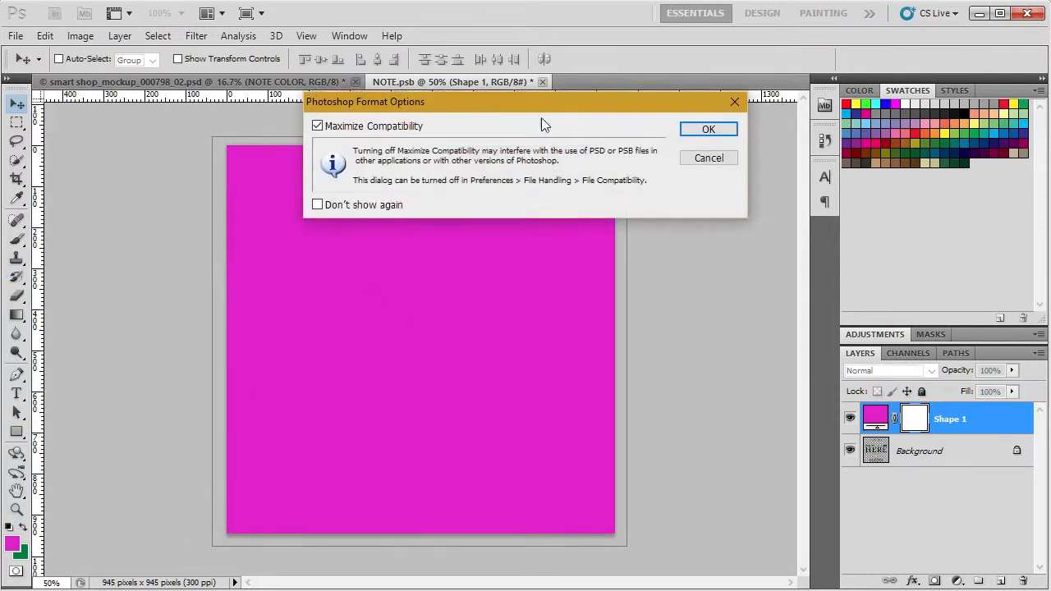
pyautogui.click(696, 130)
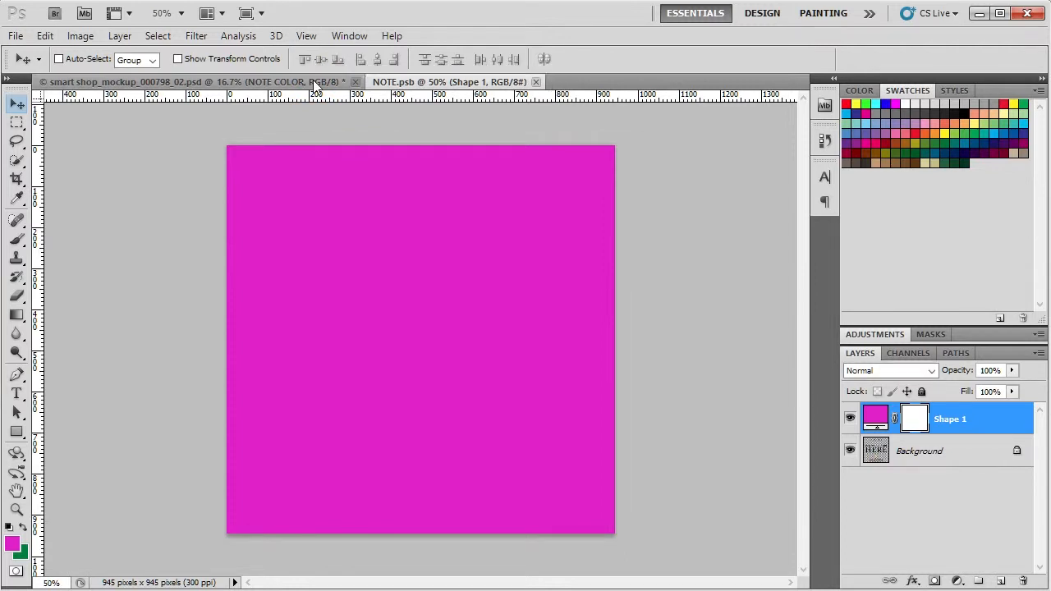
pyautogui.click(313, 80)
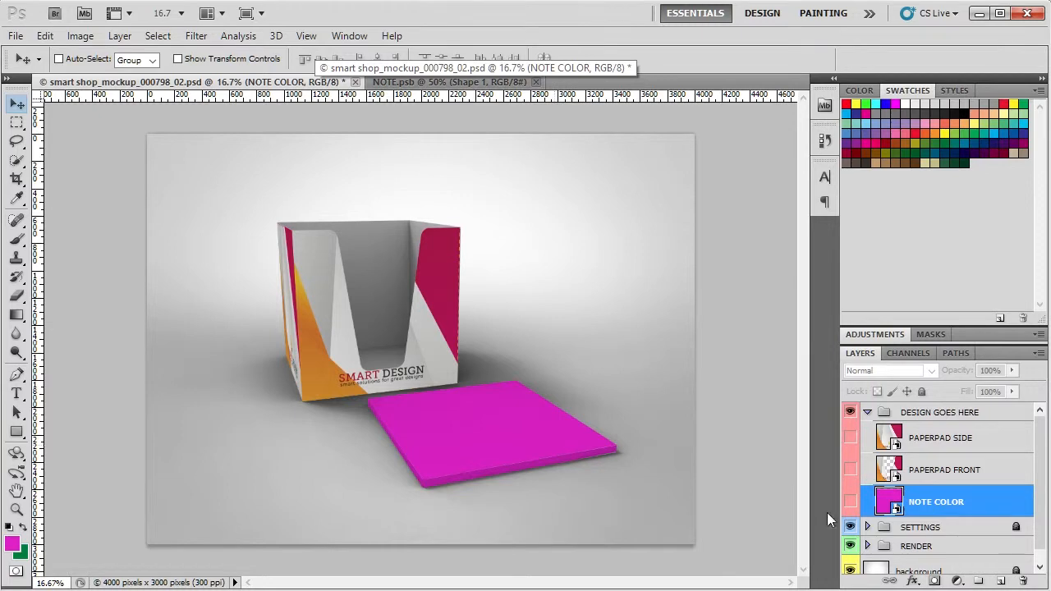
# - Replace the magenta rectangle in NOTE.psb with the color 1_notes image, placed at its original size above the Background
pyautogui.click(505, 80)
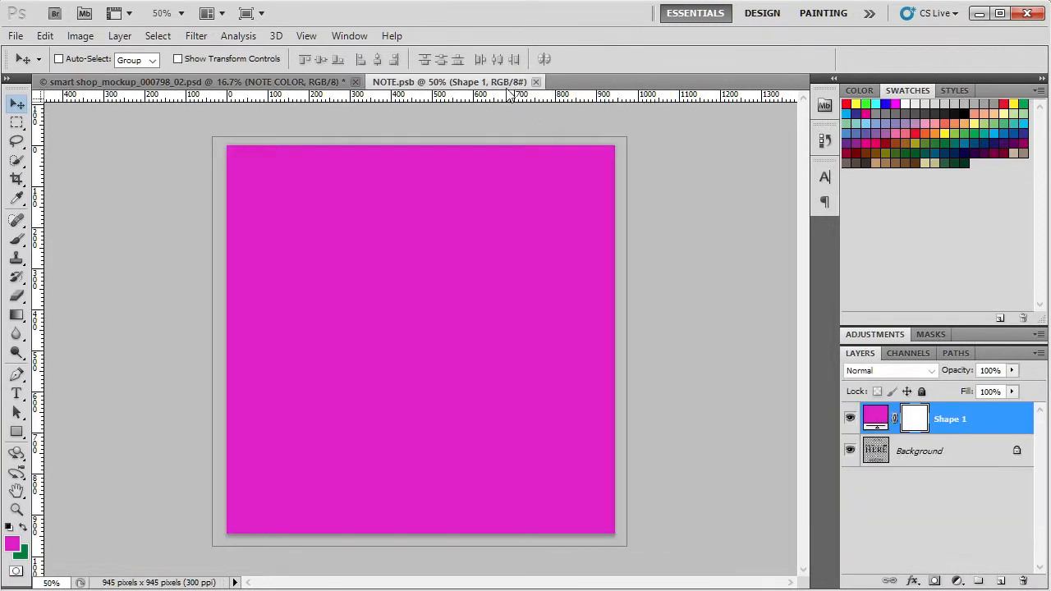
pyautogui.moveTo(995, 428); pyautogui.dragTo(1023, 582)
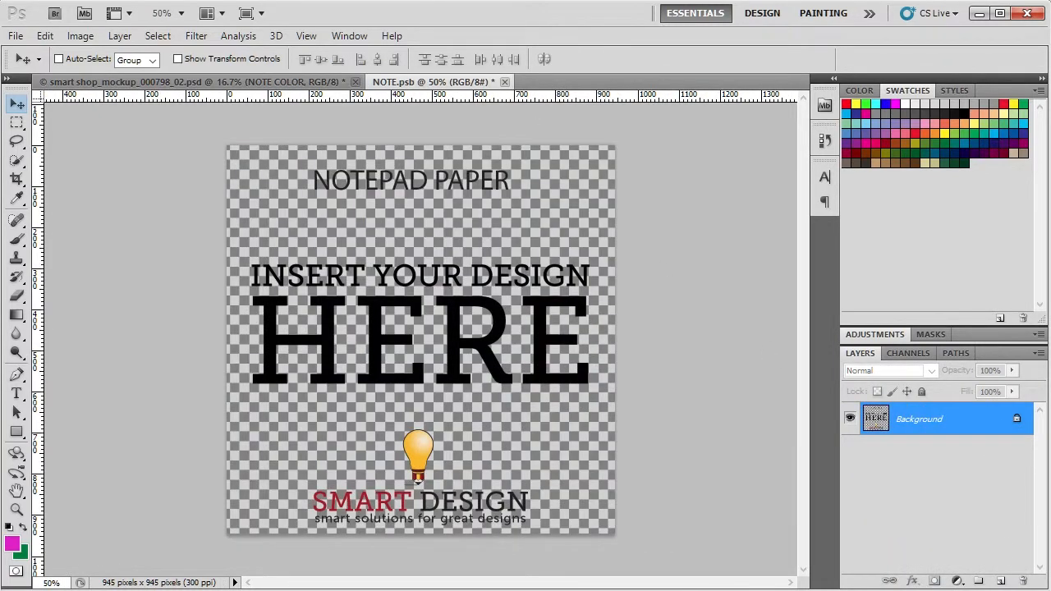
pyautogui.click(16, 36)
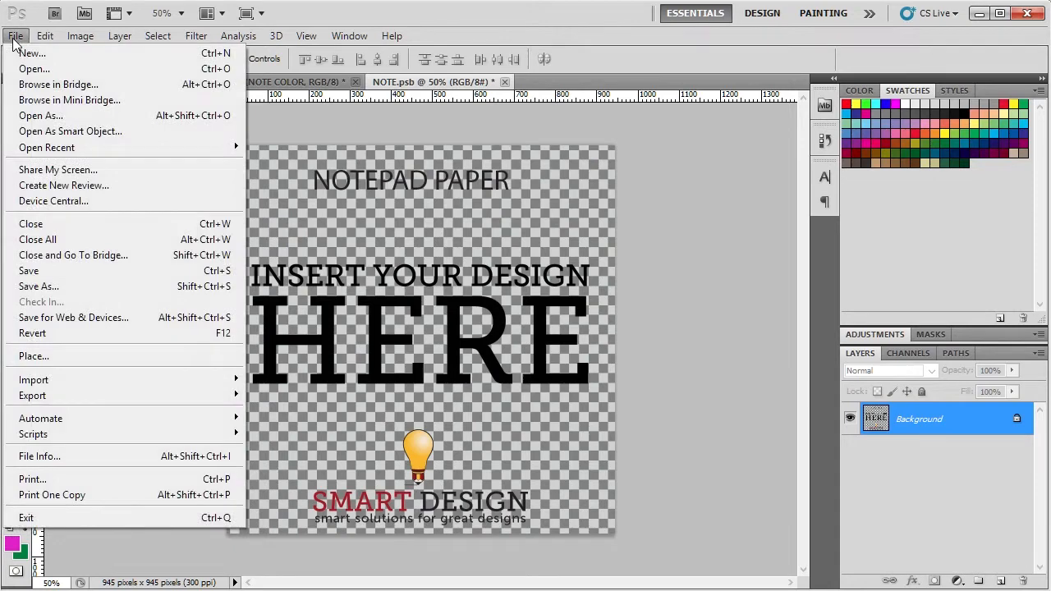
pyautogui.click(51, 356)
pyautogui.click(281, 113)
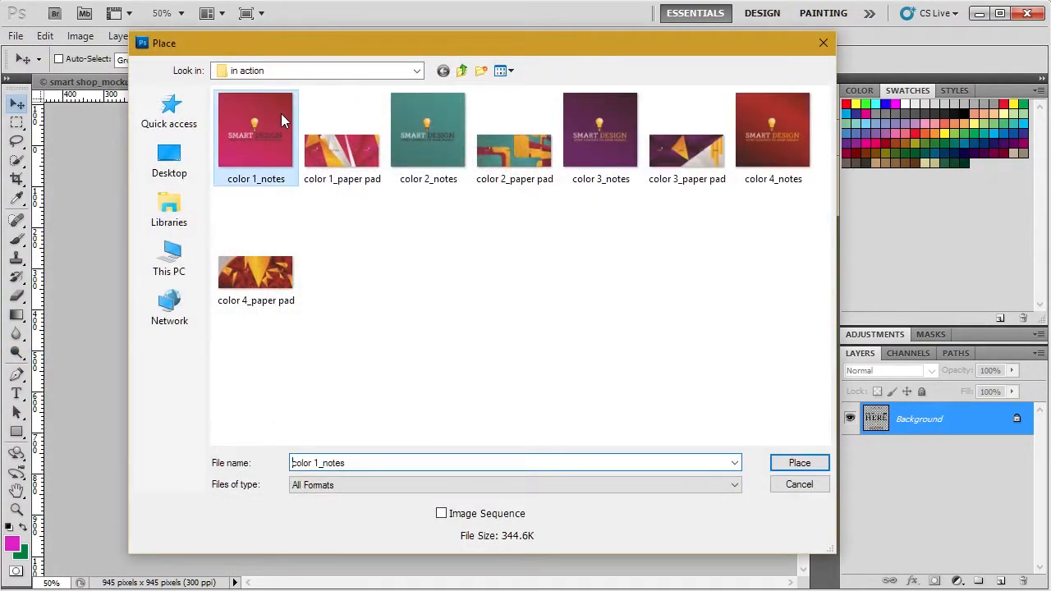
pyautogui.doubleClick(281, 113)
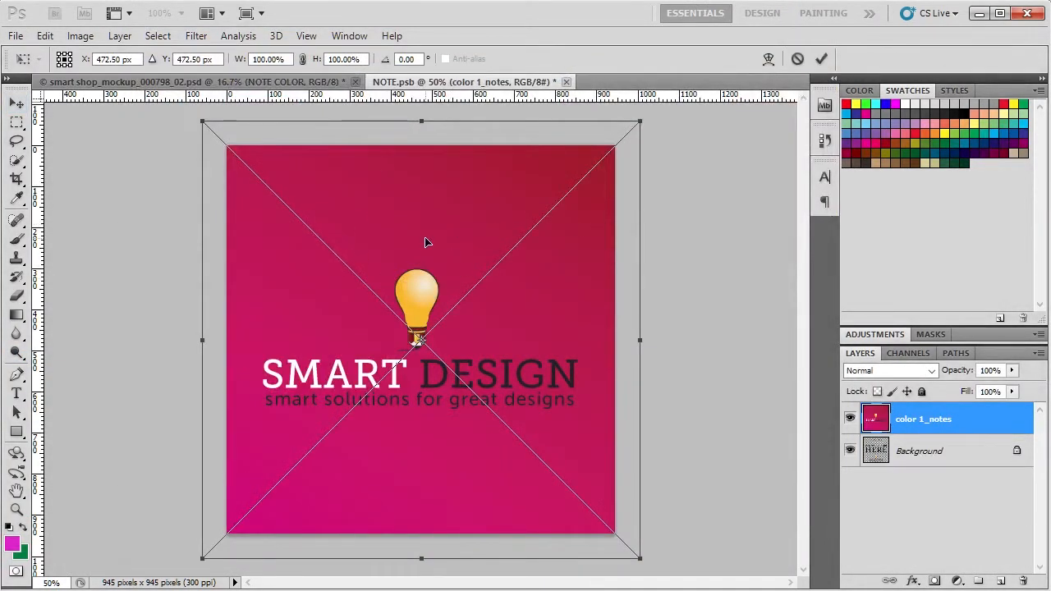
pyautogui.click(819, 61)
# - Save and close NOTE.psb to update the note design in the mockup
pyautogui.click(22, 40)
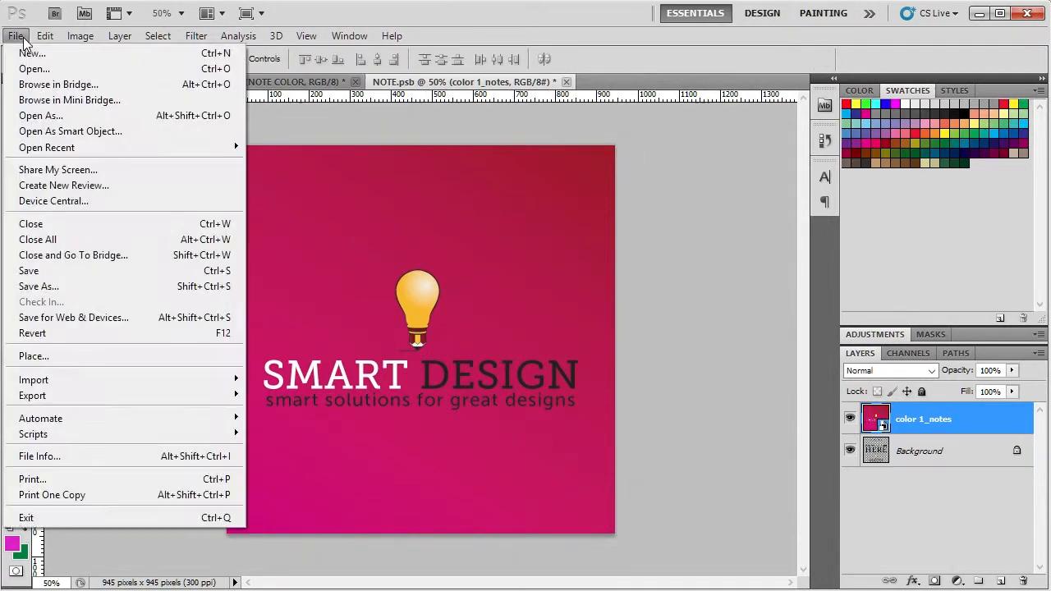
pyautogui.click(42, 271)
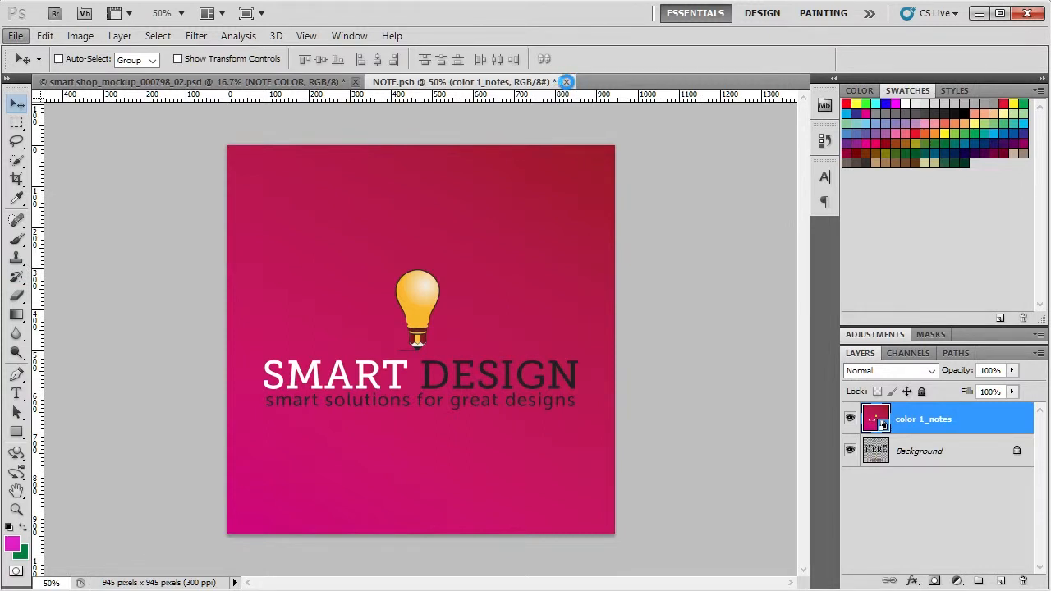
pyautogui.click(566, 81)
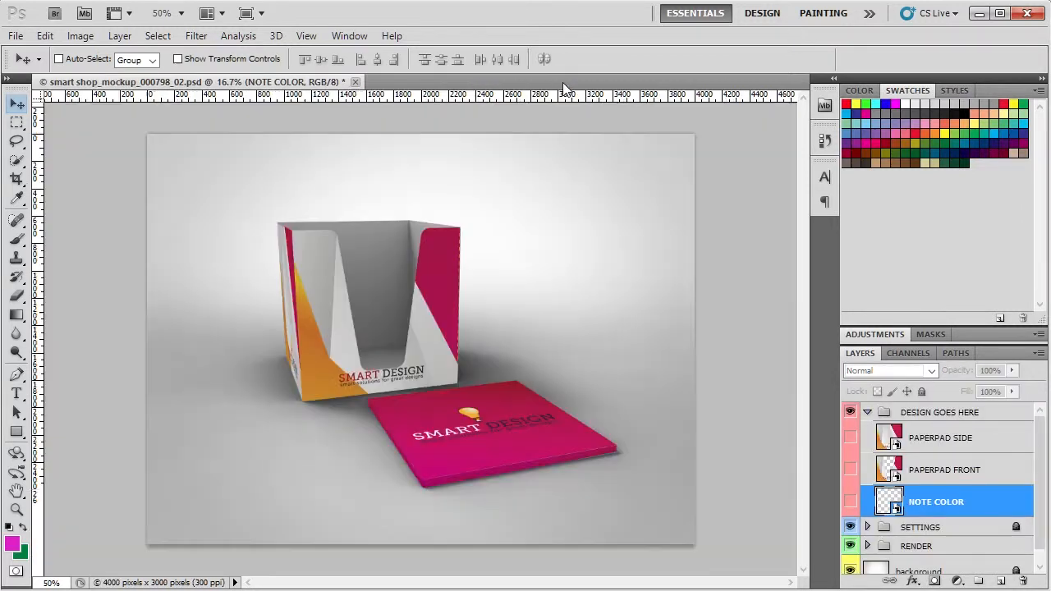